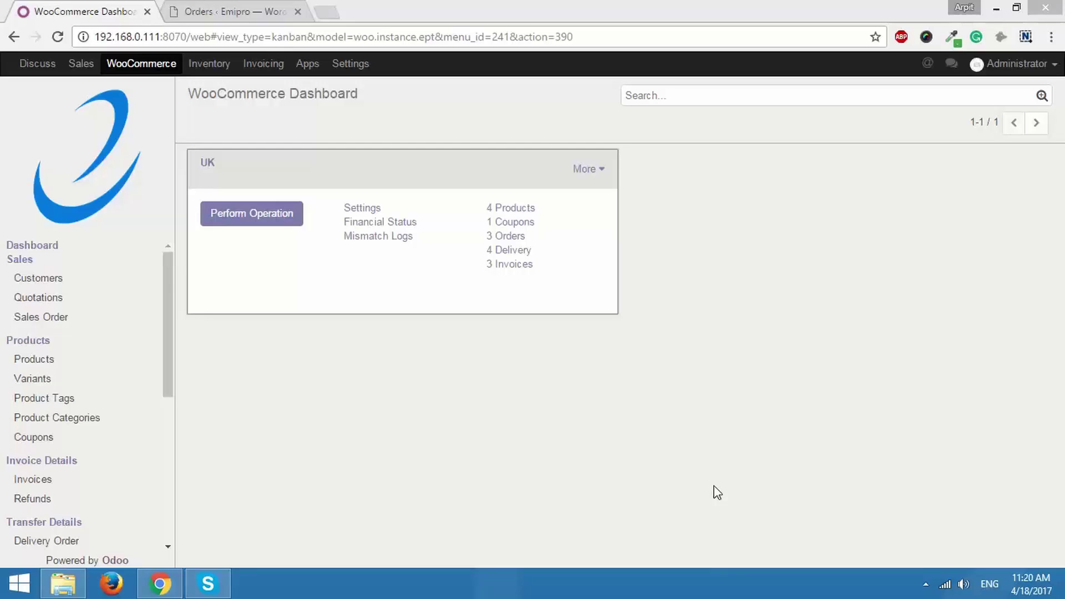
# Step: Review Odoo's WooCommerce sales orders and UK-218 quotation, then view the WordPress Orders list
pyautogui.click(68, 319)
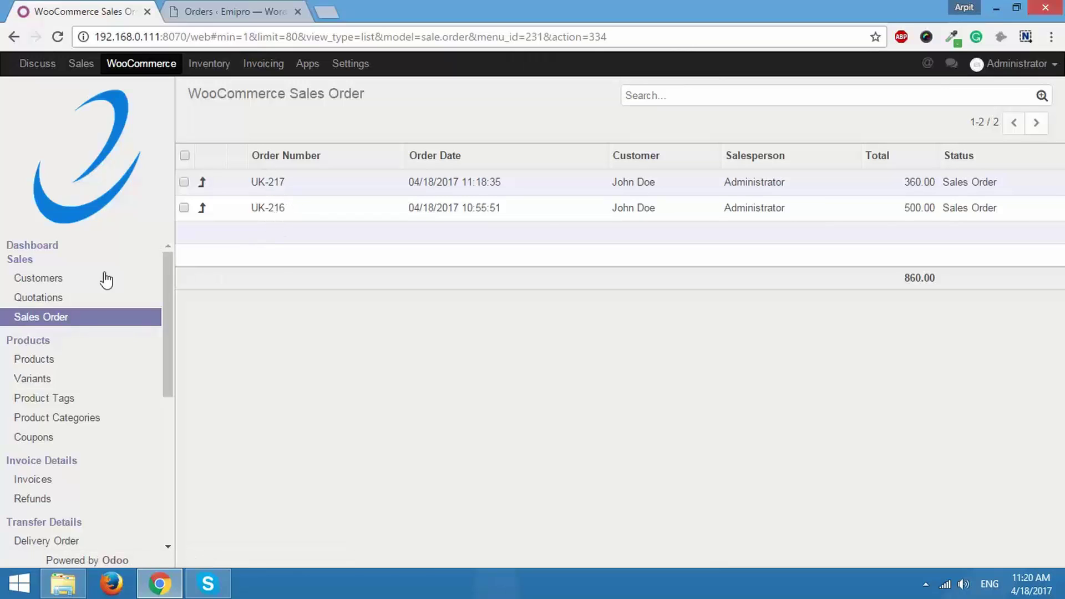
pyautogui.click(84, 300)
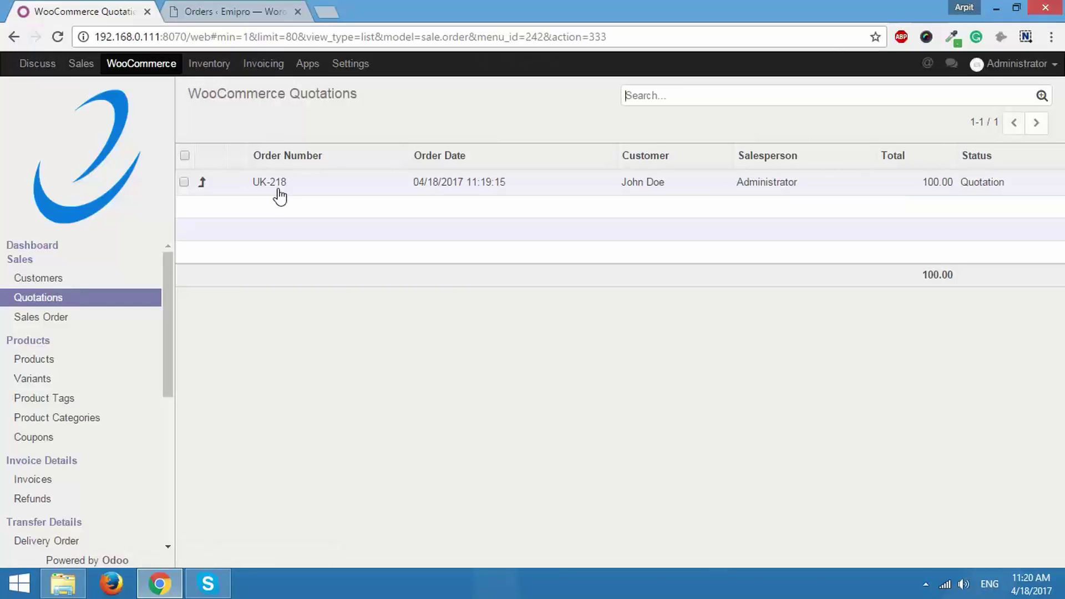
pyautogui.click(232, 3)
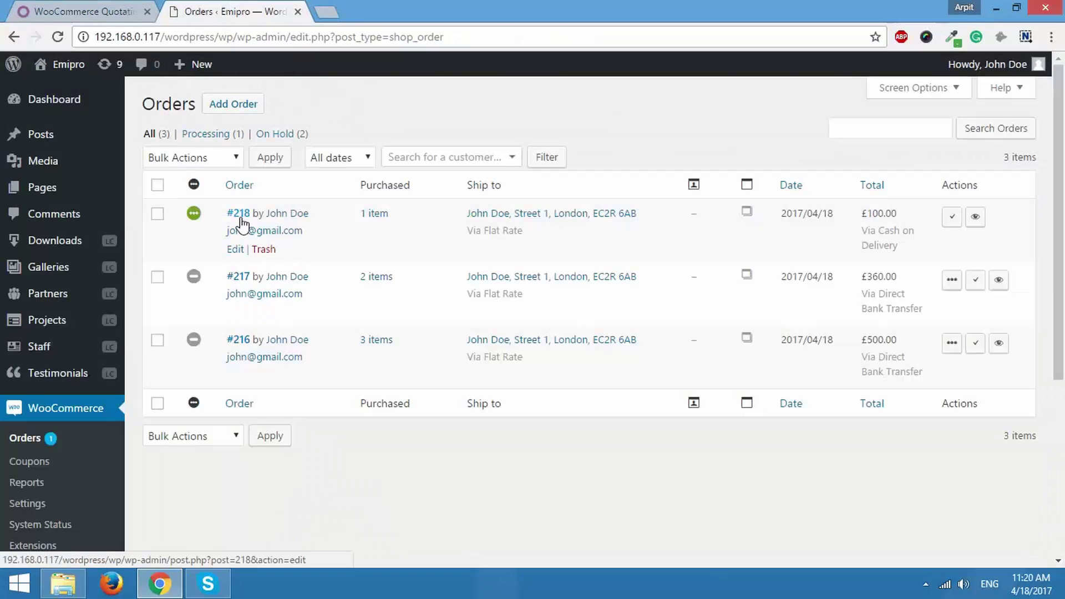
# Step: After checking WordPress orders #216–#218, go back to Odoo's WooCommerce Quotations list
pyautogui.click(89, 10)
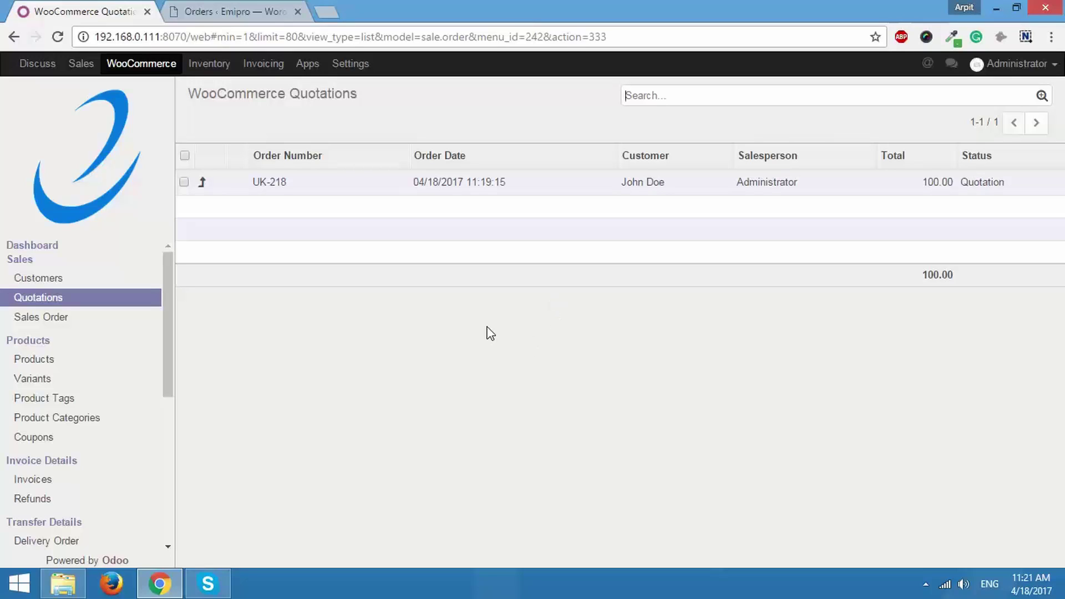
# Step: Open UK-216's delivery WH/OUT/00002 and view its Additional Info, including the Canceled in woo flag
pyautogui.click(72, 326)
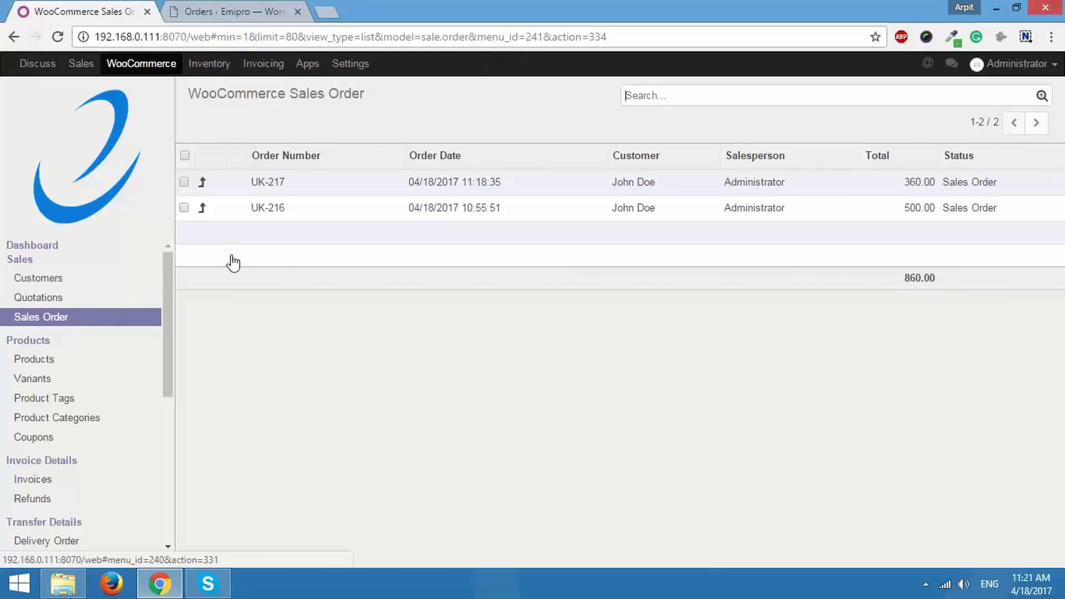
pyautogui.click(299, 217)
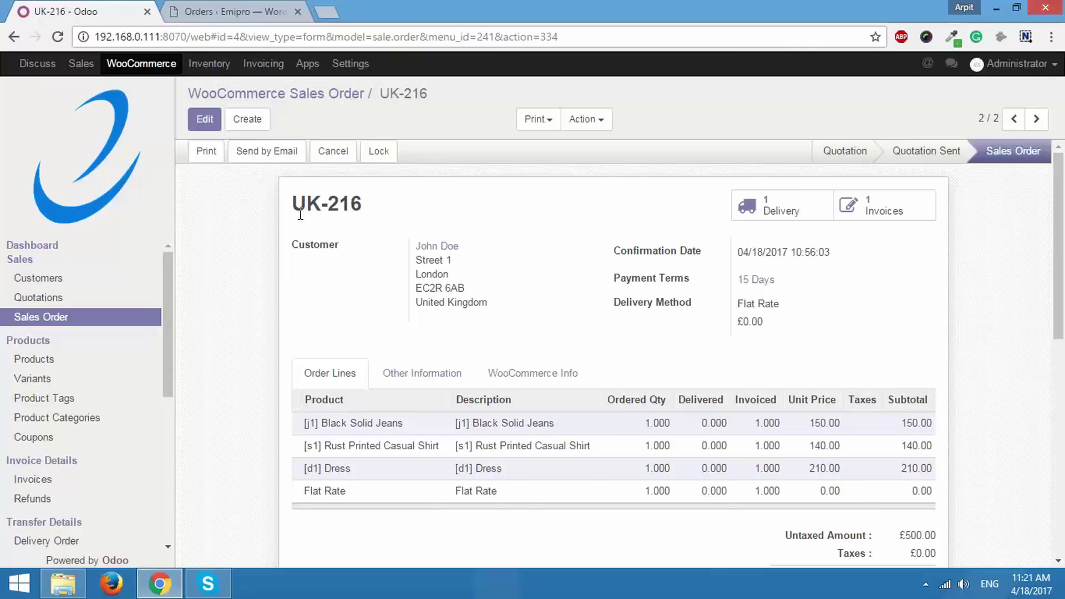
pyautogui.click(780, 211)
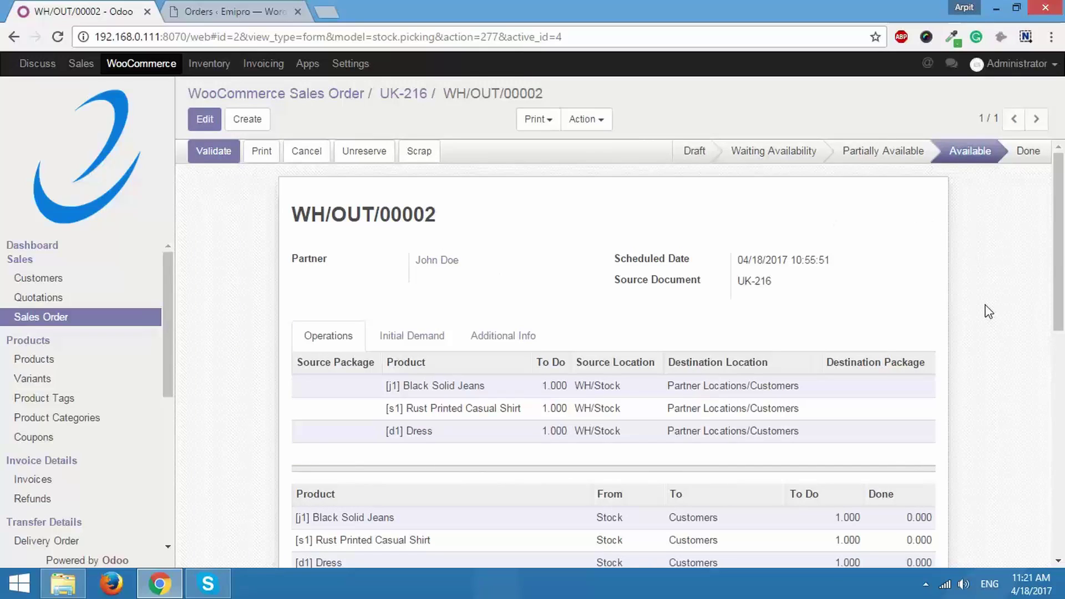
pyautogui.scroll(-2, 964, 299)
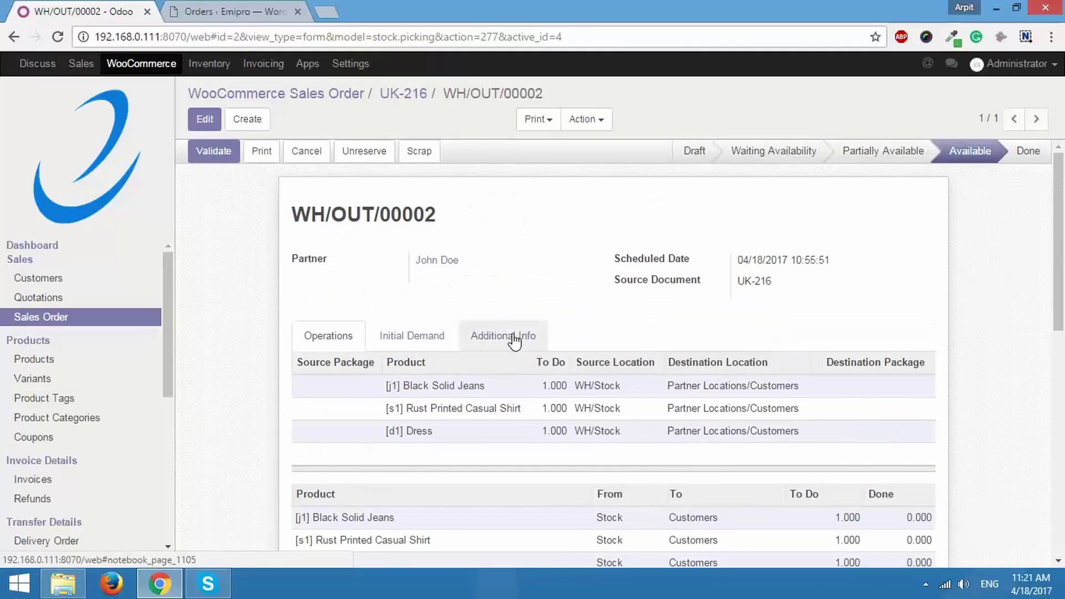
pyautogui.click(515, 338)
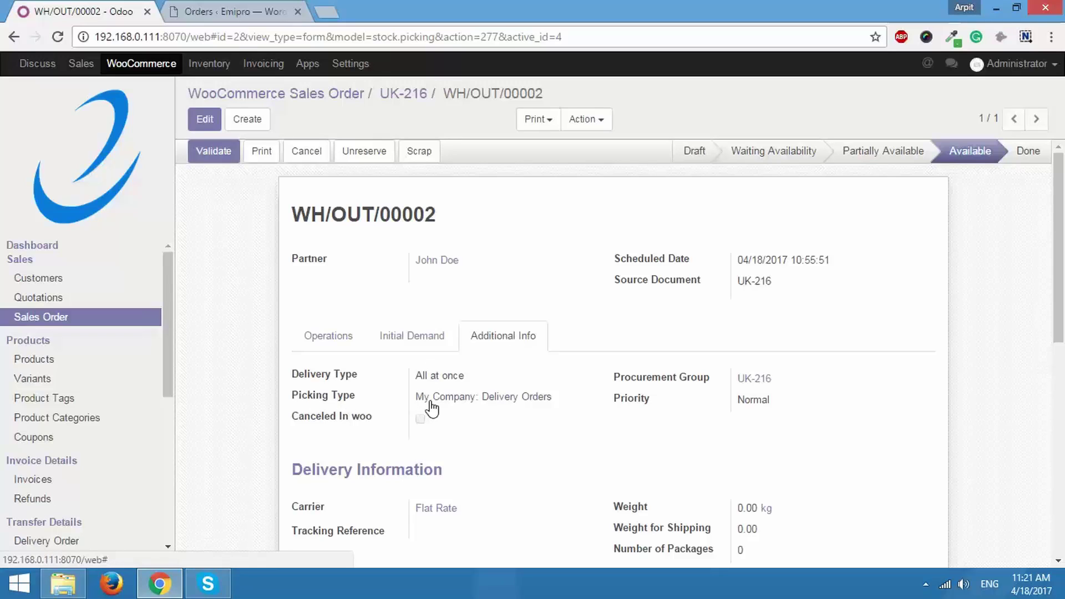
# Step: Set the Delivery Orders operation type's Default Destination Location to Partner Locations/Customers and save
pyautogui.click(479, 398)
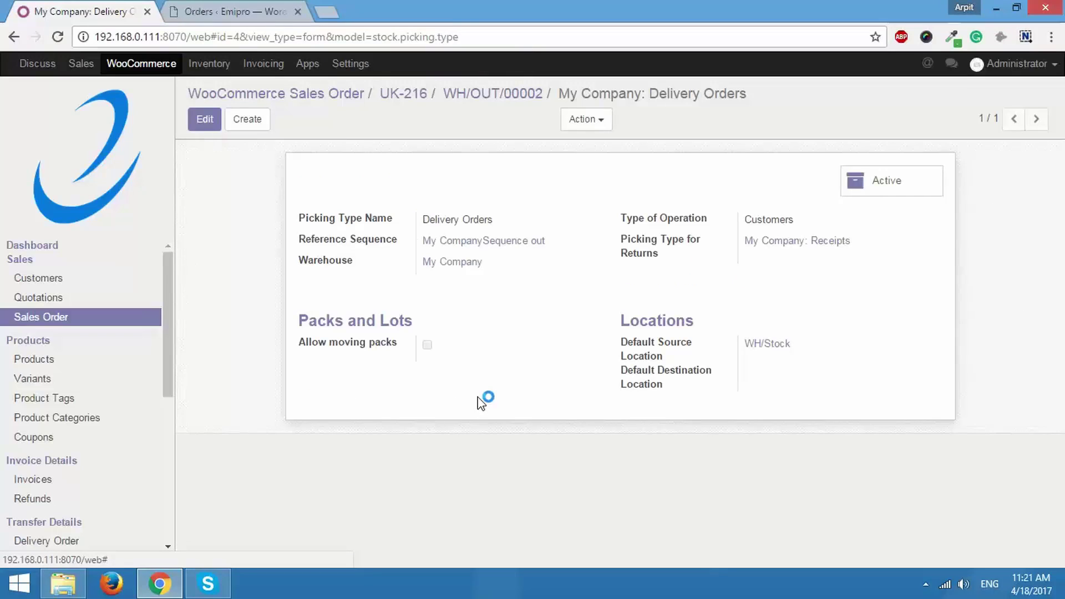
pyautogui.click(205, 129)
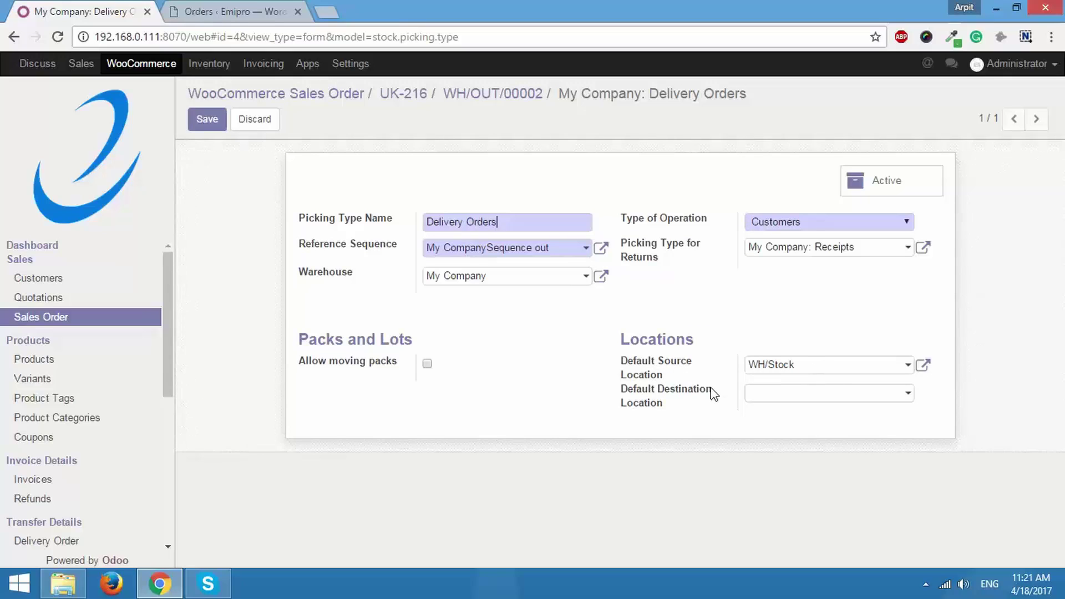
pyautogui.moveTo(661, 403)
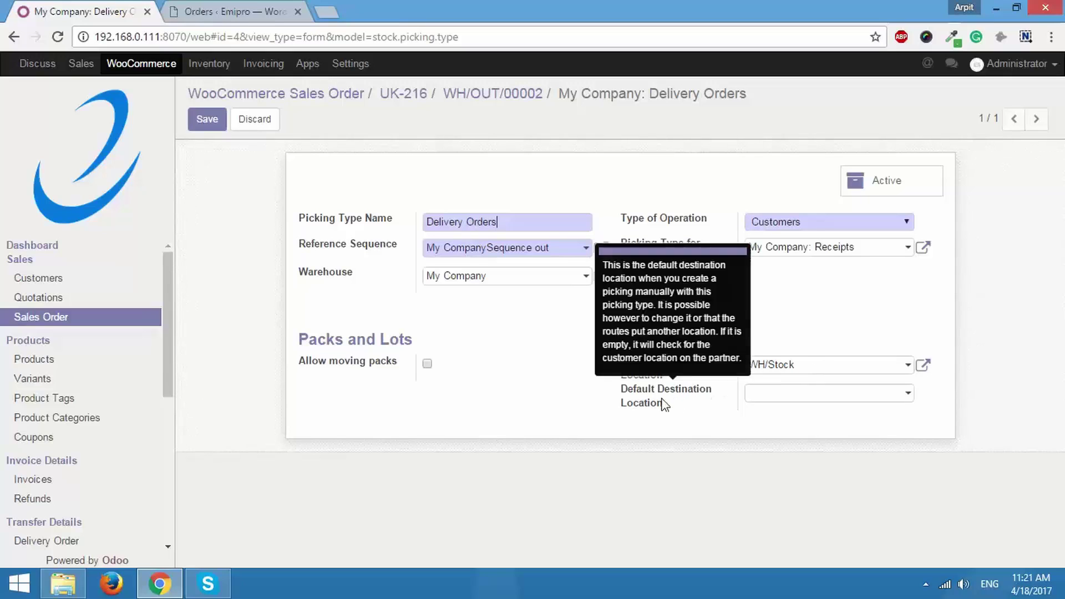
pyautogui.click(806, 396)
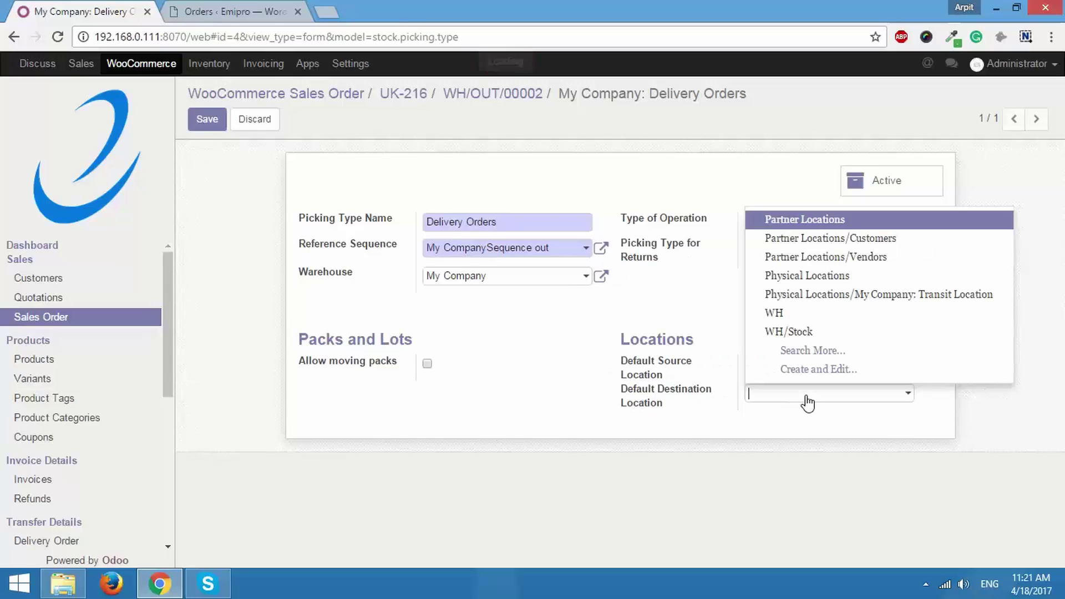
pyautogui.click(852, 243)
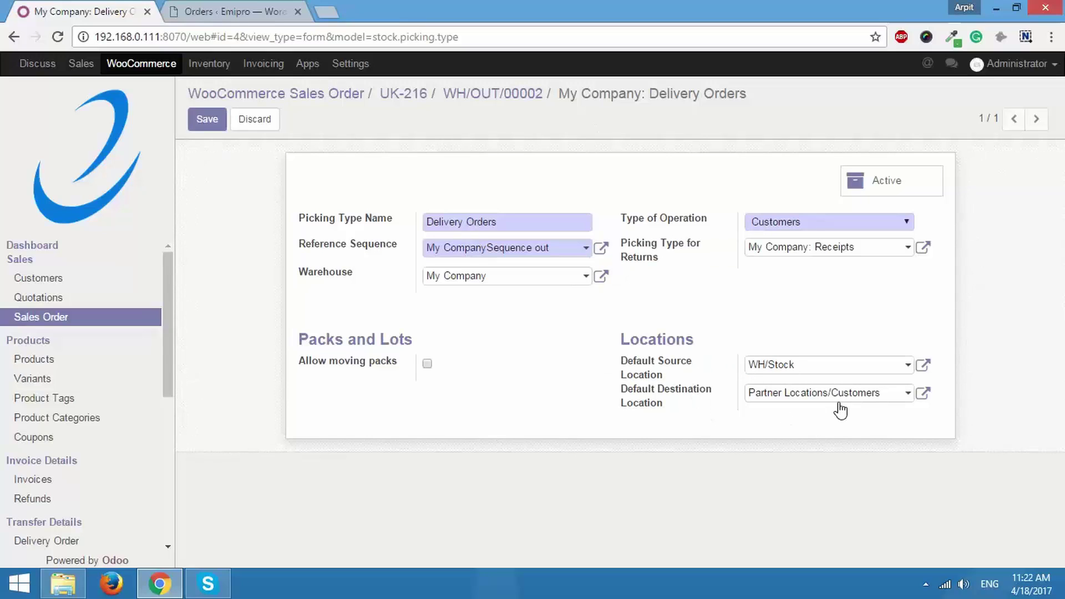
pyautogui.click(202, 121)
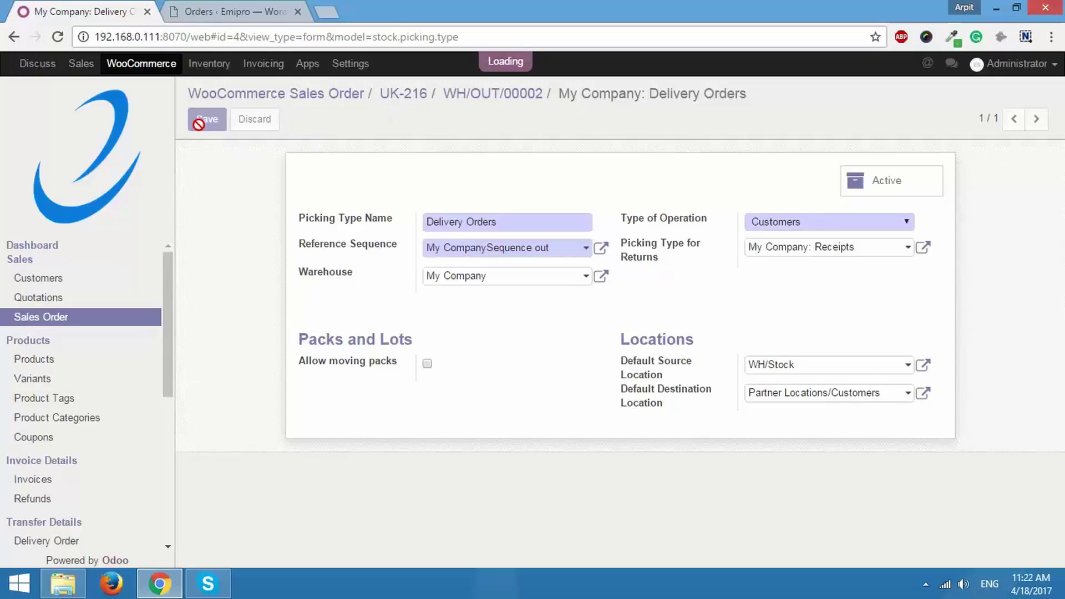
# Step: Validate delivery WH/OUT/00002 by immediate transfer so it is Done, then return to the WooCommerce dashboard
pyautogui.click(500, 93)
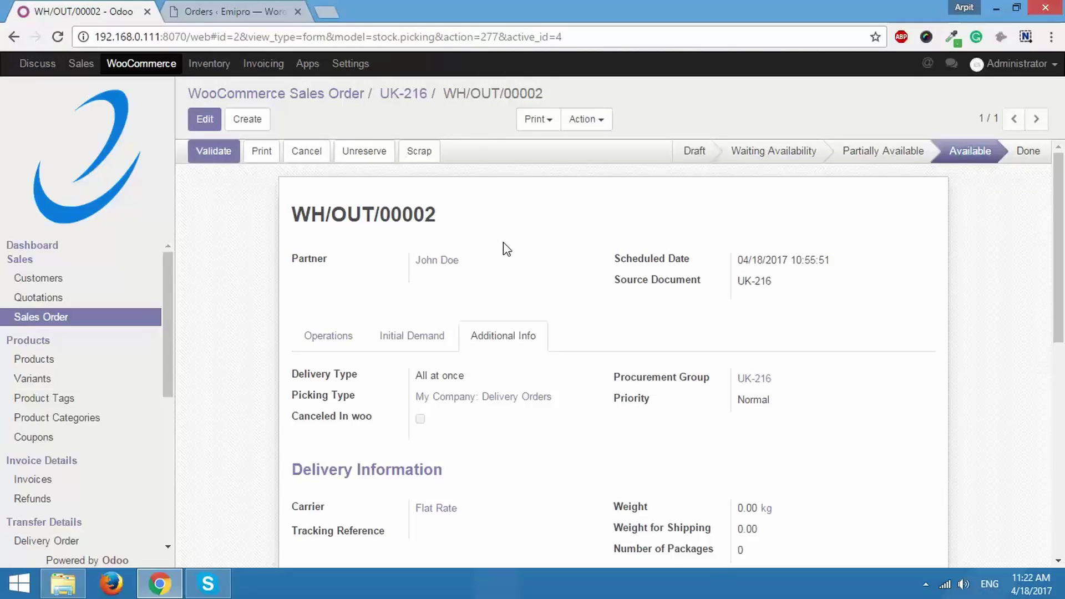
pyautogui.click(222, 162)
pyautogui.click(189, 204)
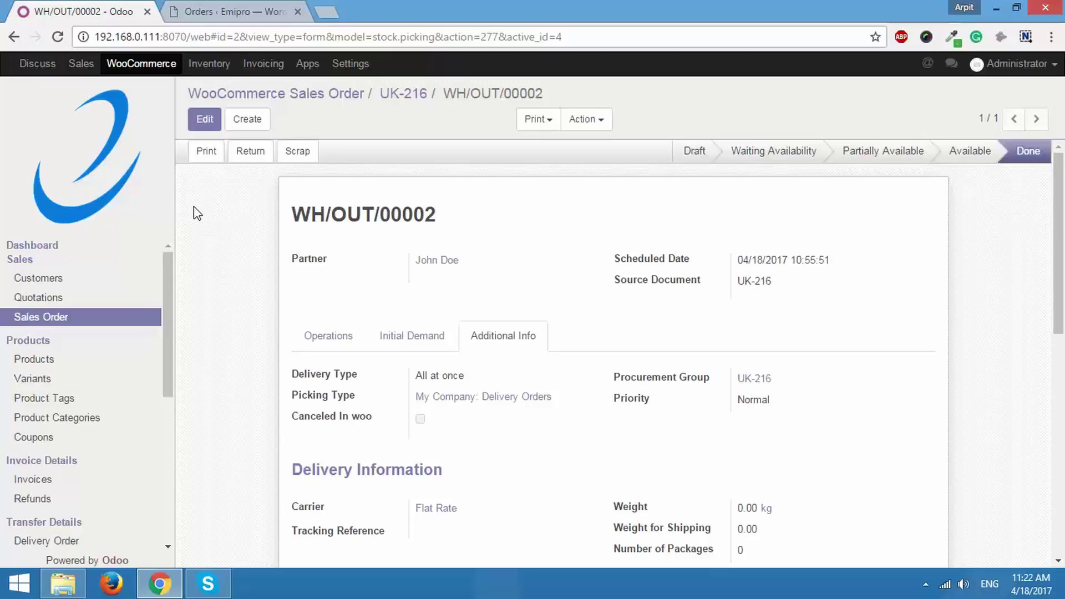
pyautogui.click(164, 71)
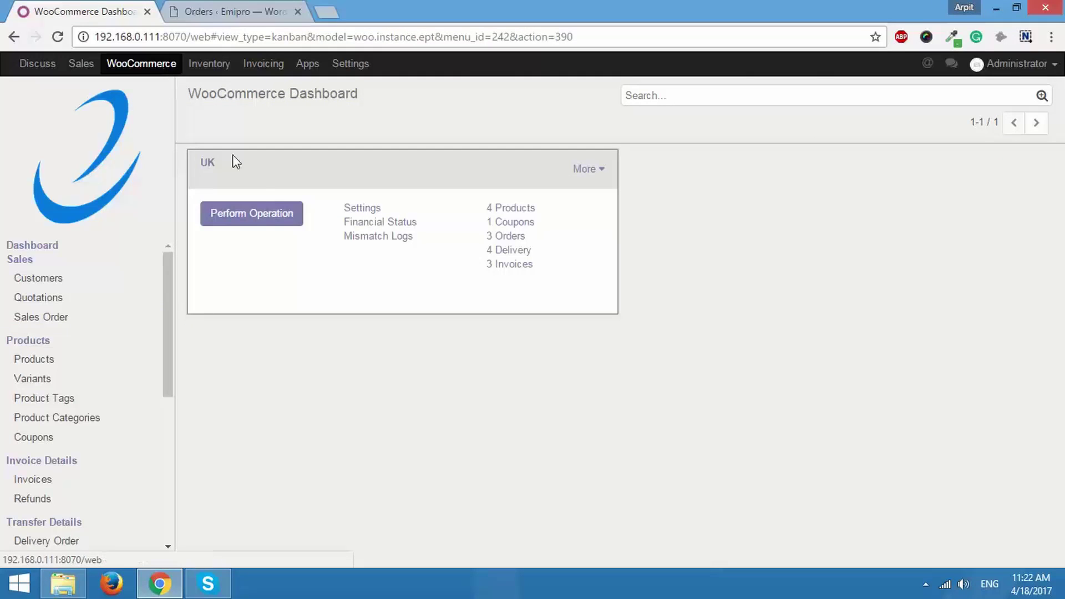
# Step: Tick Update Order Status under ERP => Woo operations for the UK instance, then view WordPress orders
pyautogui.click(264, 215)
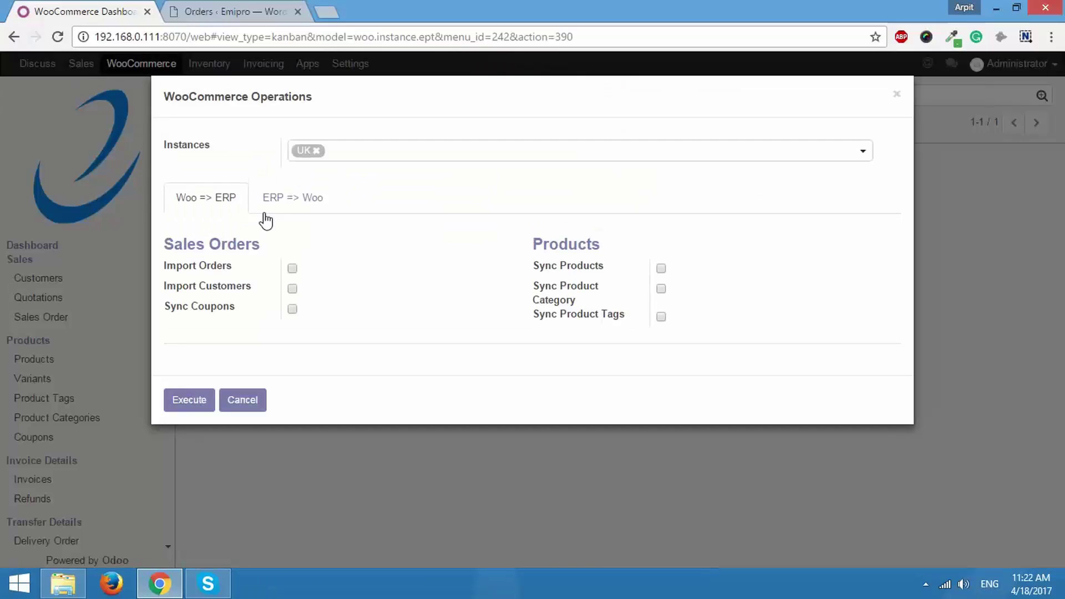
pyautogui.click(276, 201)
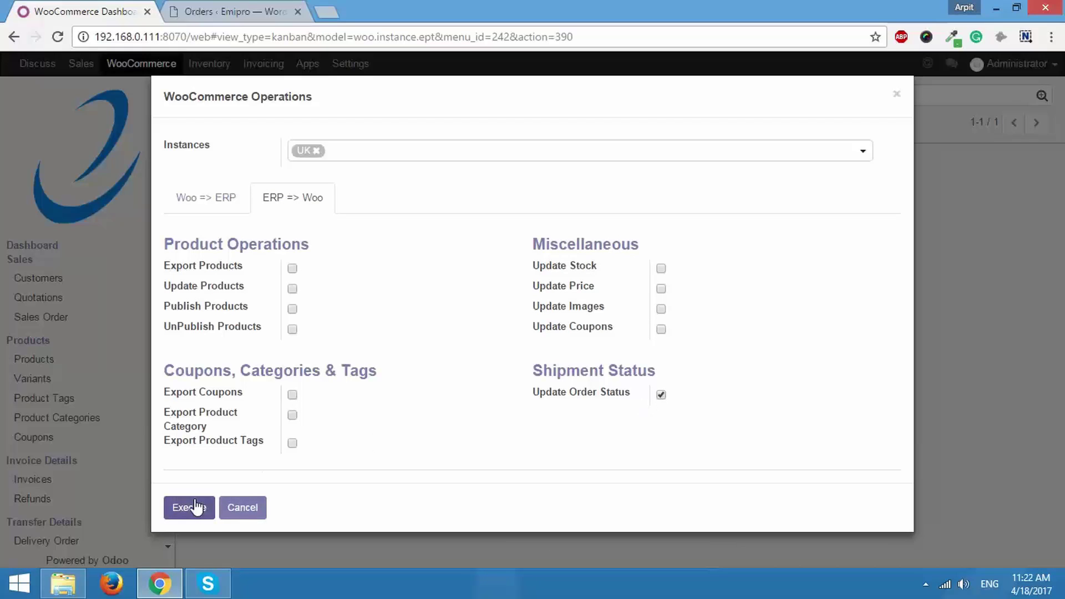
pyautogui.click(253, 9)
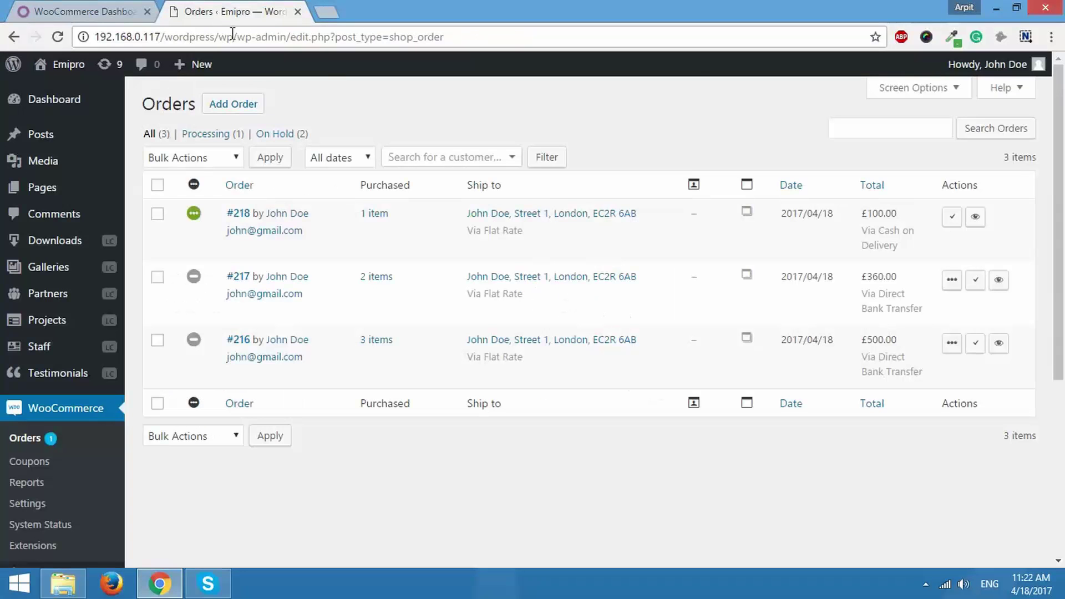
# Step: Open WordPress order #216, execute Odoo's Update Order Status operation, then return to the order
pyautogui.click(240, 341)
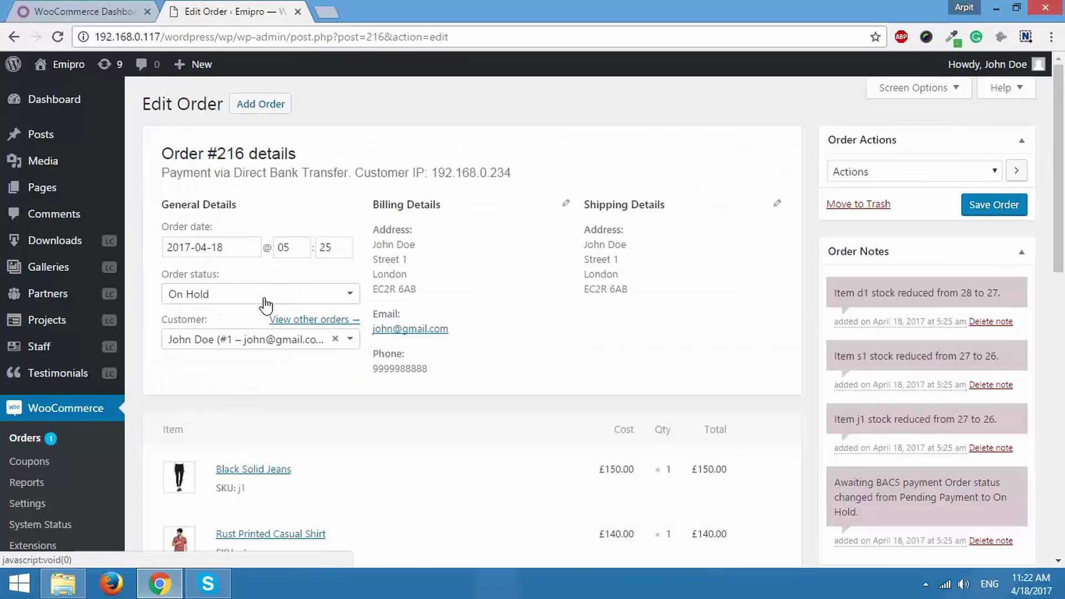
pyautogui.click(116, 8)
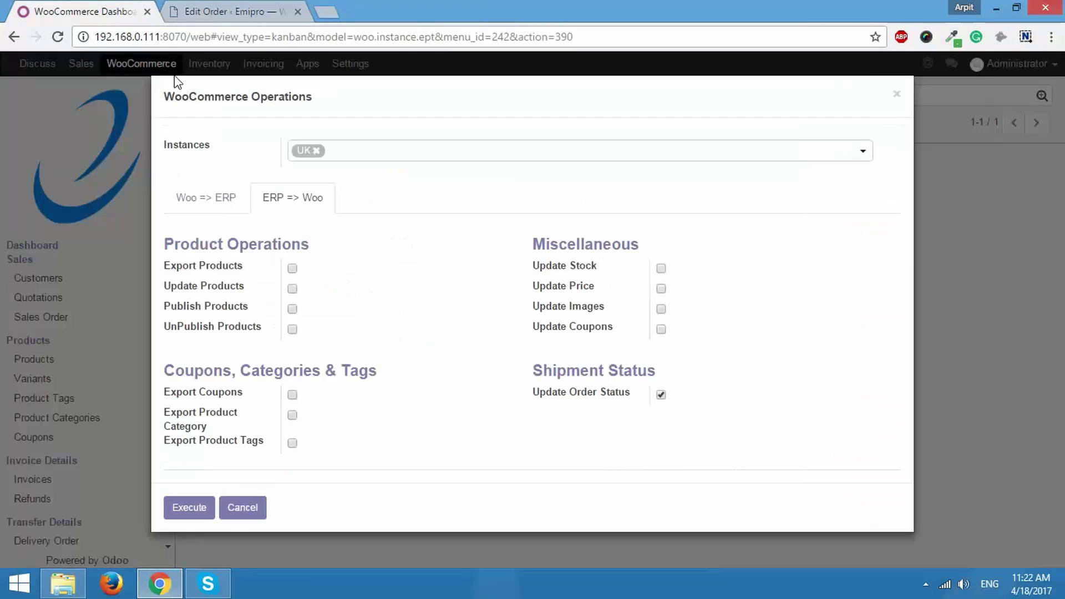
pyautogui.click(189, 507)
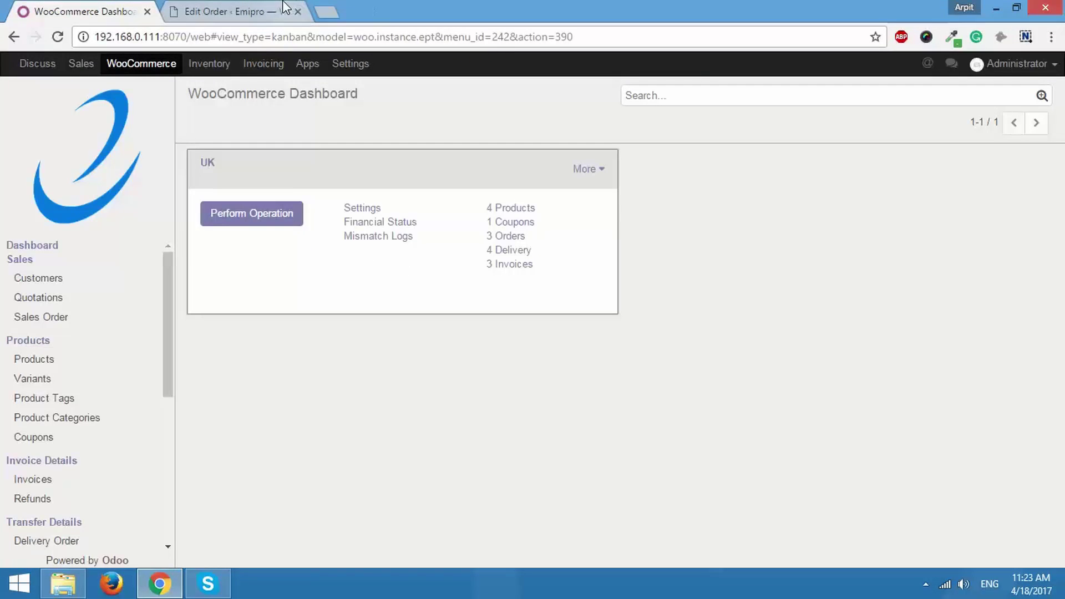
pyautogui.click(255, 8)
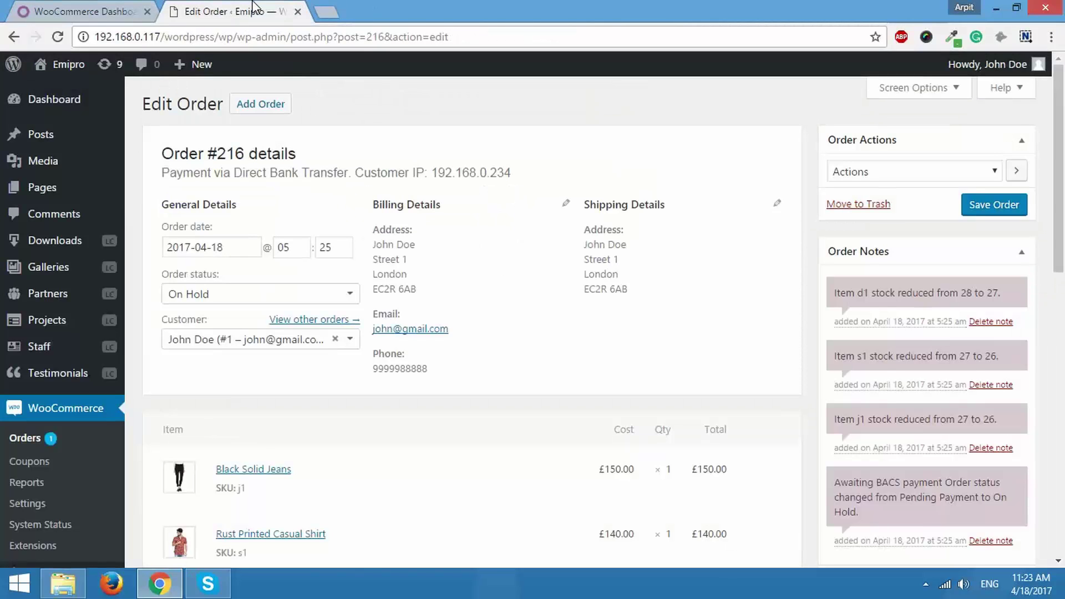
# Step: Reload order #216 to confirm it shows Completed, check the orders list, then return to Odoo
pyautogui.press('F5')
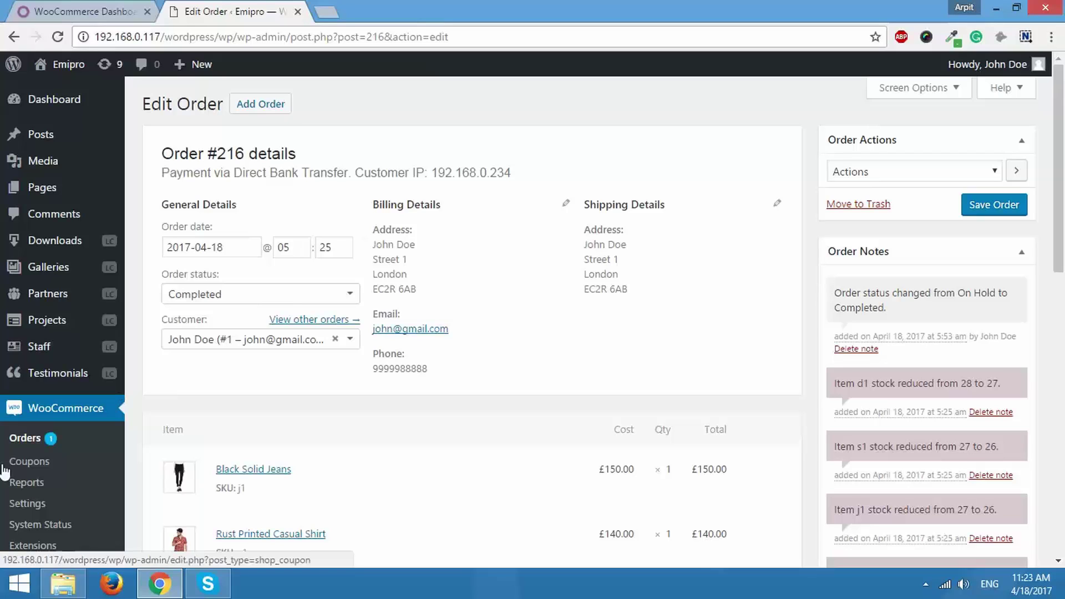
pyautogui.click(39, 439)
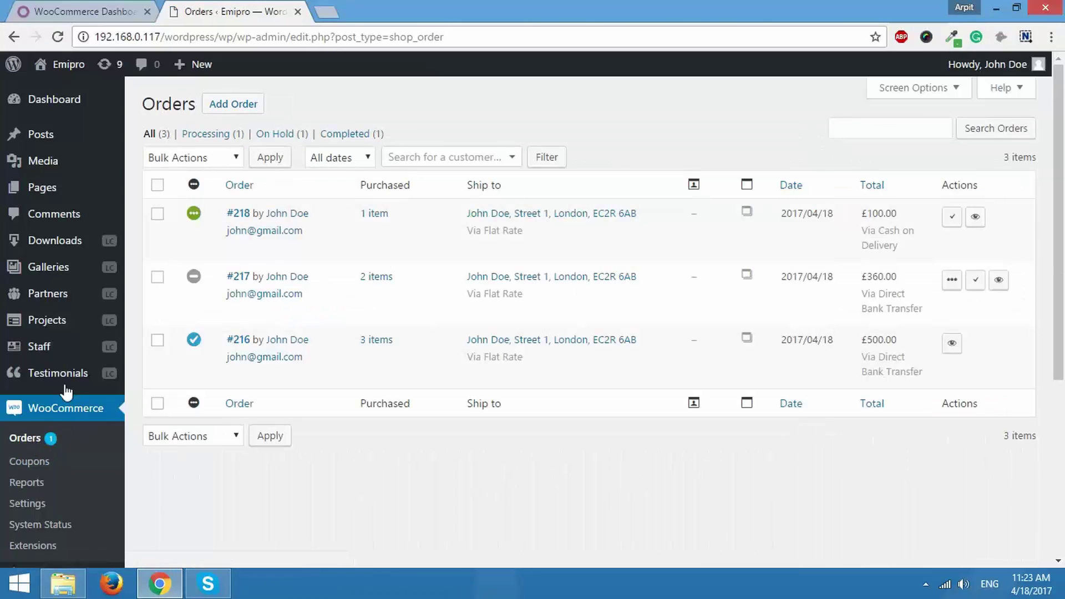
pyautogui.click(124, 9)
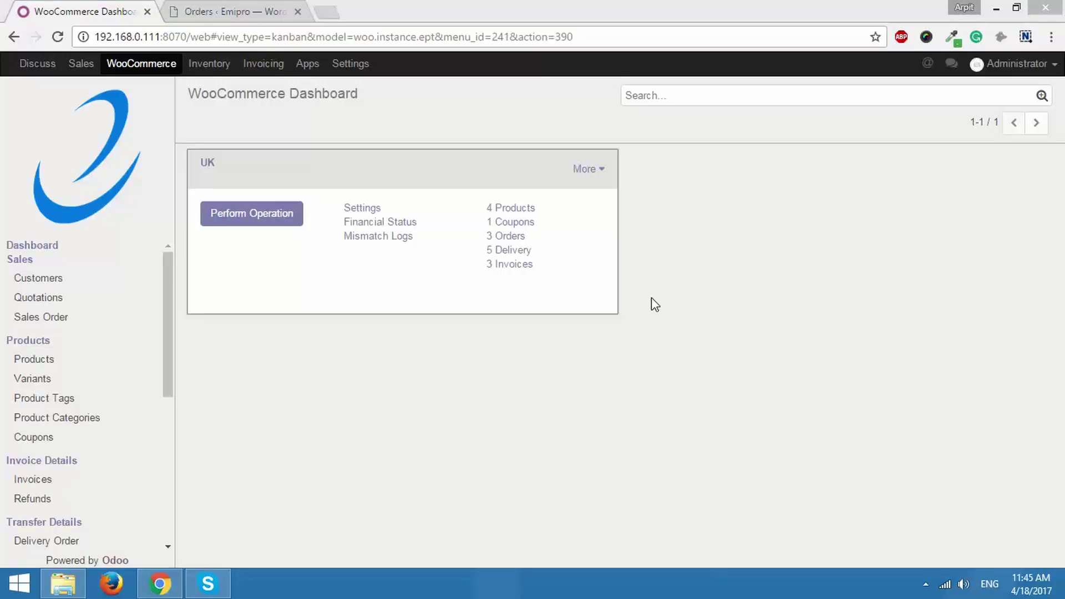
# Step: Open the 100.00 quotation UK-218 from Odoo's WooCommerce Quotations list
pyautogui.click(52, 302)
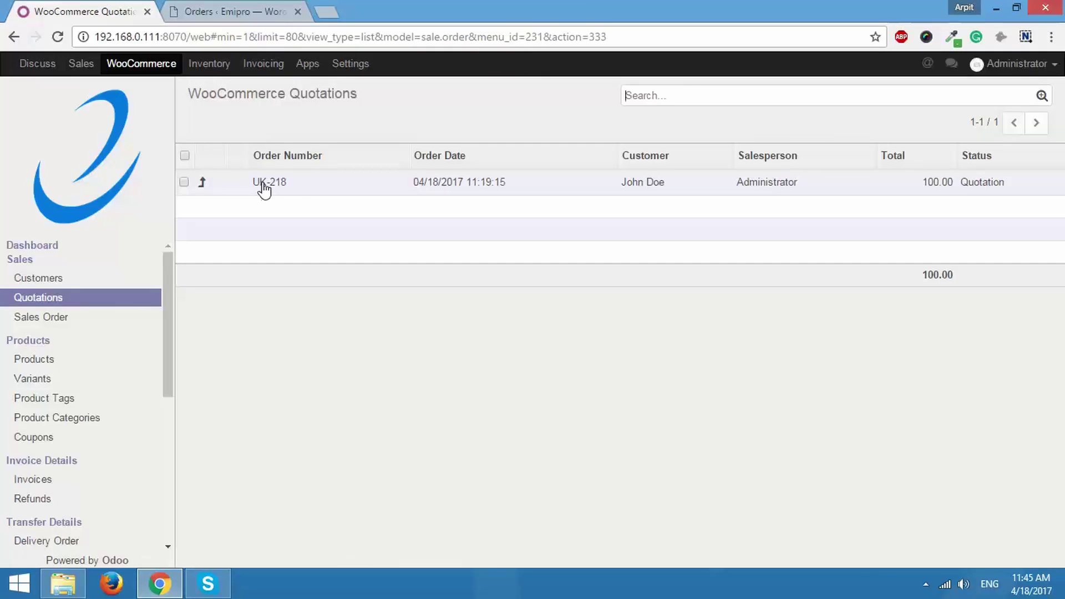
pyautogui.click(324, 196)
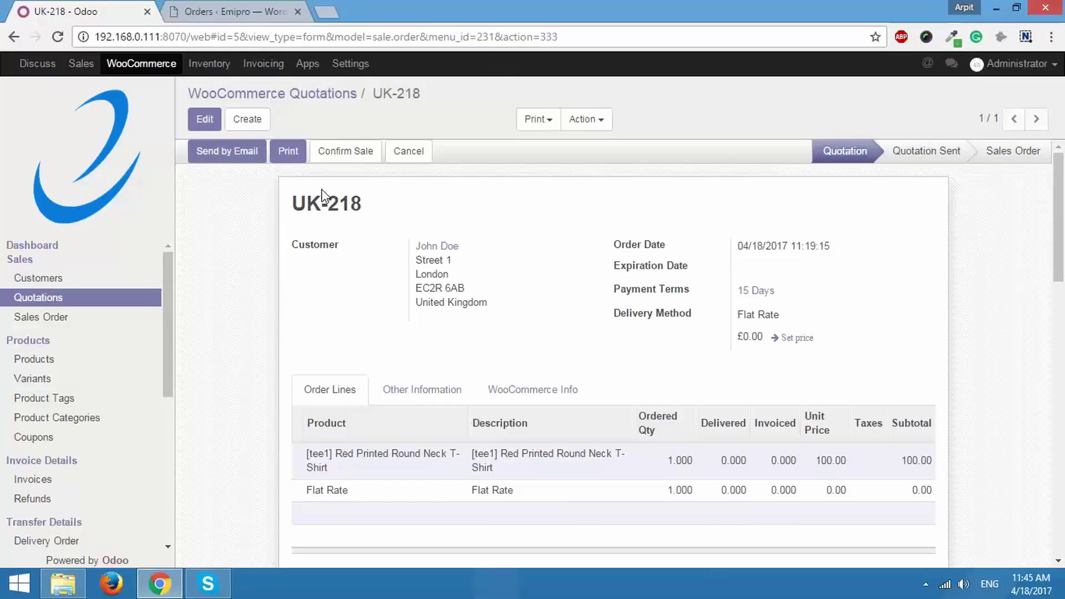
# Step: Confirm UK-218 as a sales order and open its delivery WH/OUT/00005
pyautogui.click(348, 155)
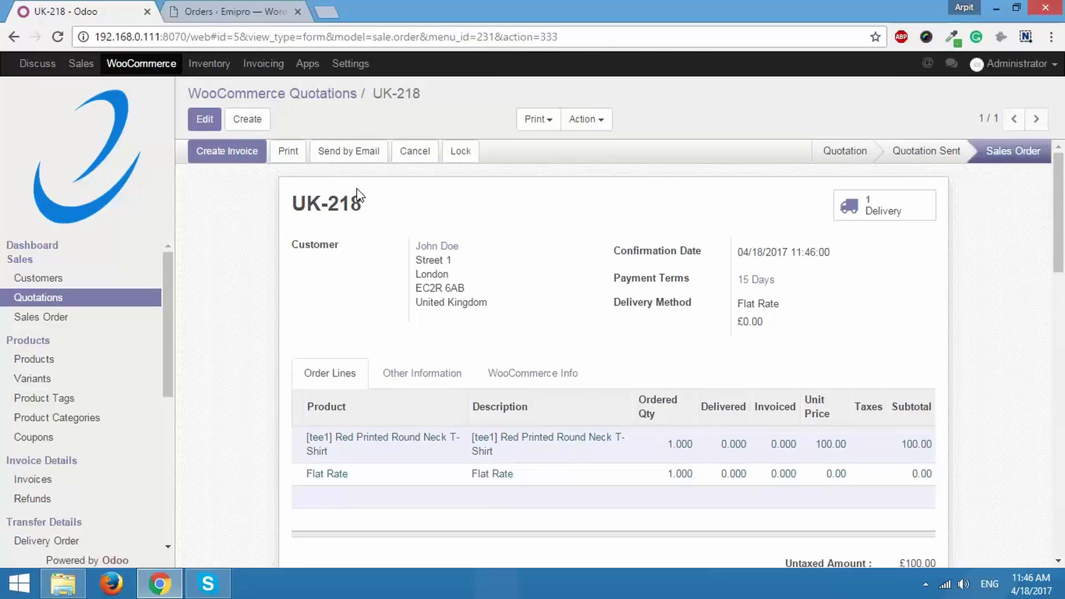
pyautogui.click(886, 216)
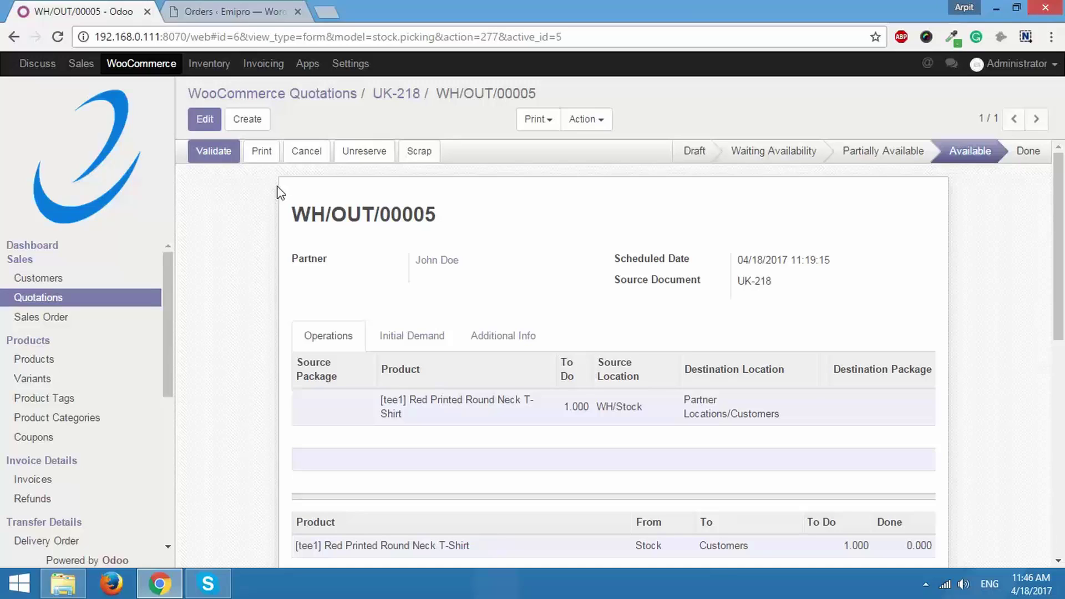
# Step: Cancel delivery WH/OUT/00005 and cancel order UK-218 in WooCommerce without an automatic refund
pyautogui.click(307, 152)
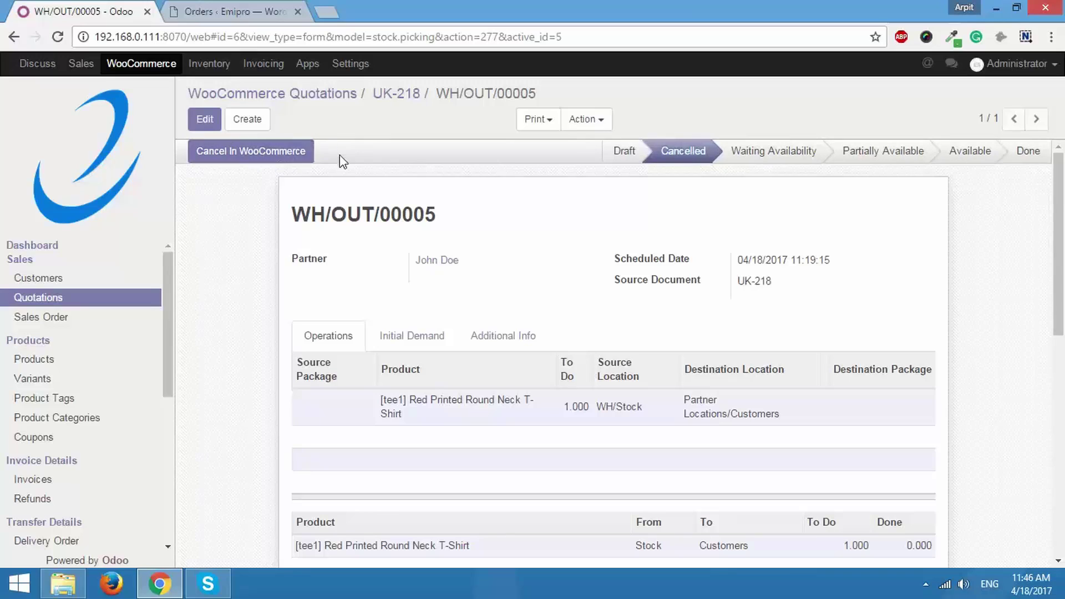
pyautogui.click(246, 161)
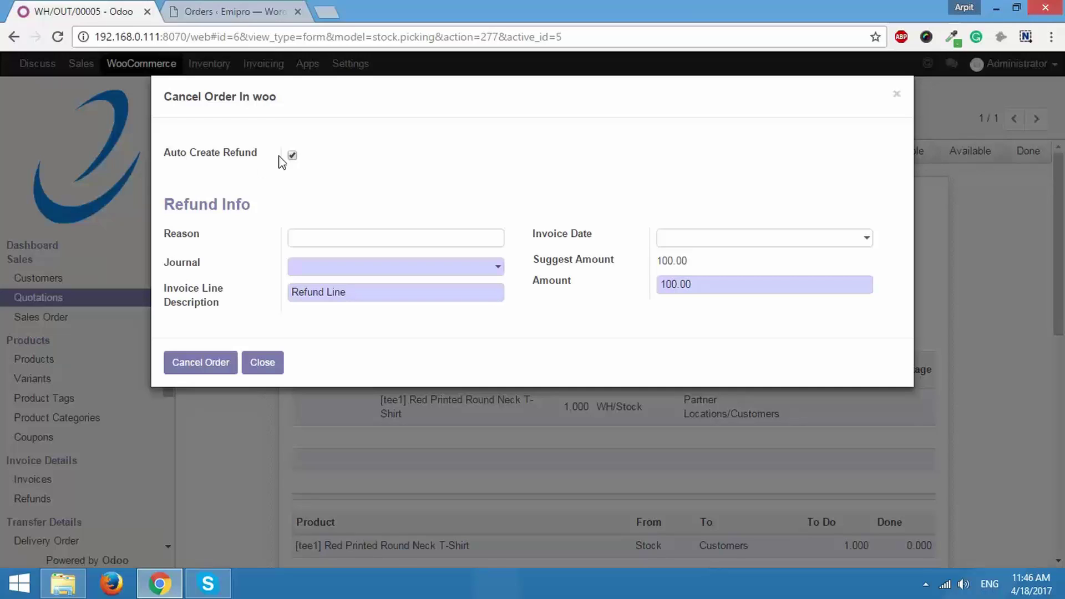
pyautogui.click(293, 155)
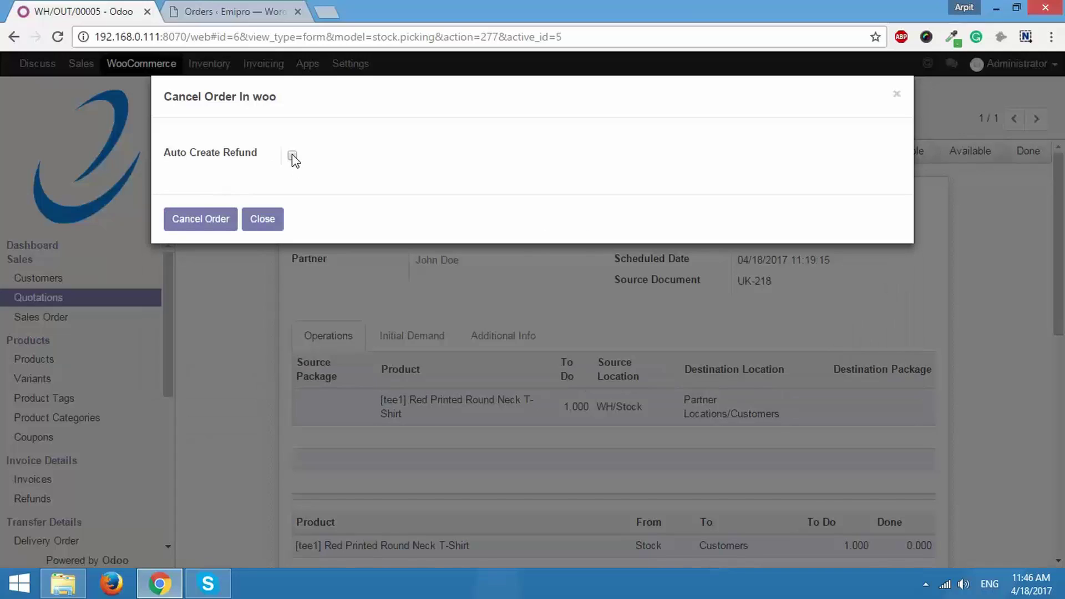
pyautogui.click(213, 225)
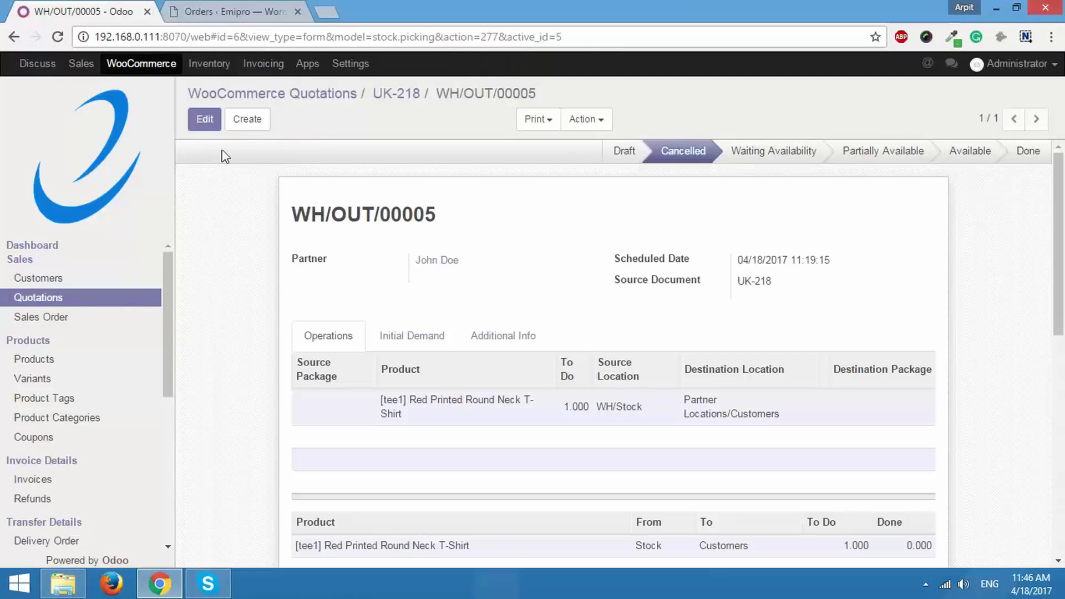
pyautogui.click(262, 7)
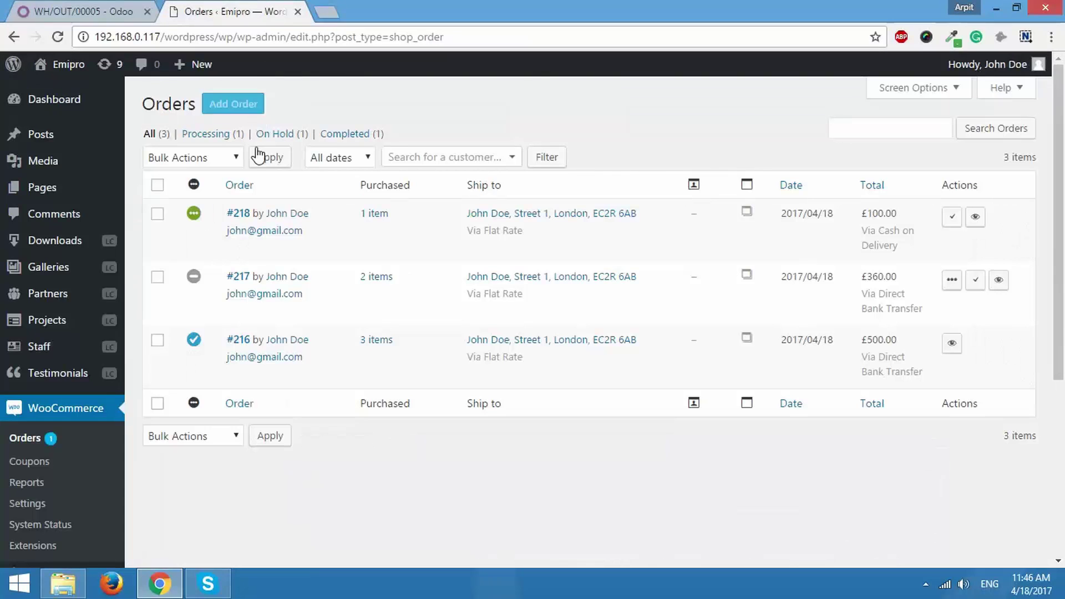
# Step: Confirm WooCommerce order #218 shows Cancelled with £0.00 refunded, then return to Odoo
pyautogui.click(241, 214)
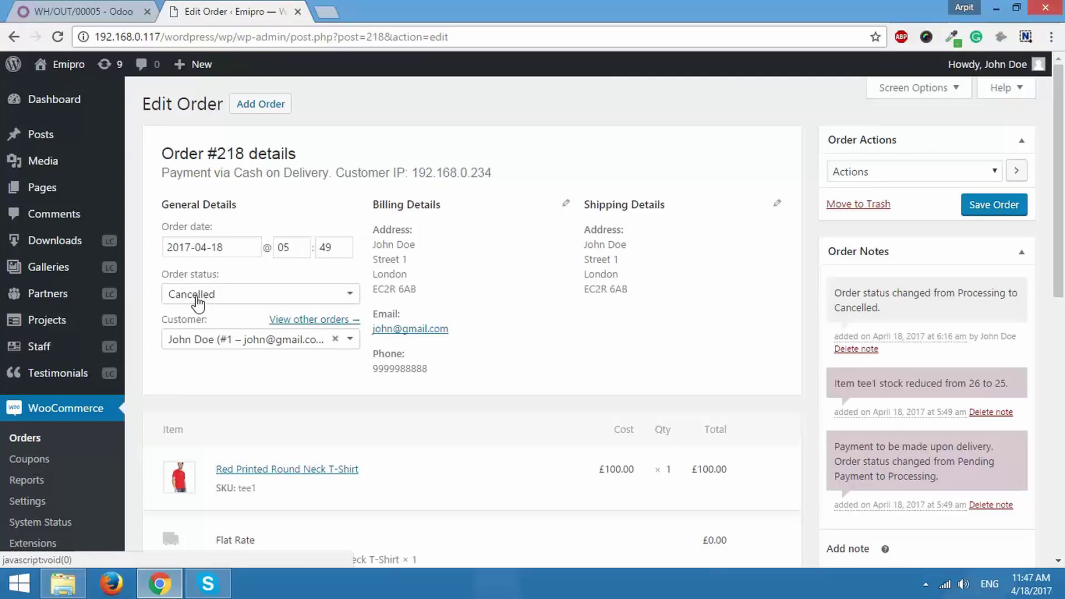
pyautogui.scroll(-1, 194, 303)
pyautogui.scroll(-3, 530, 377)
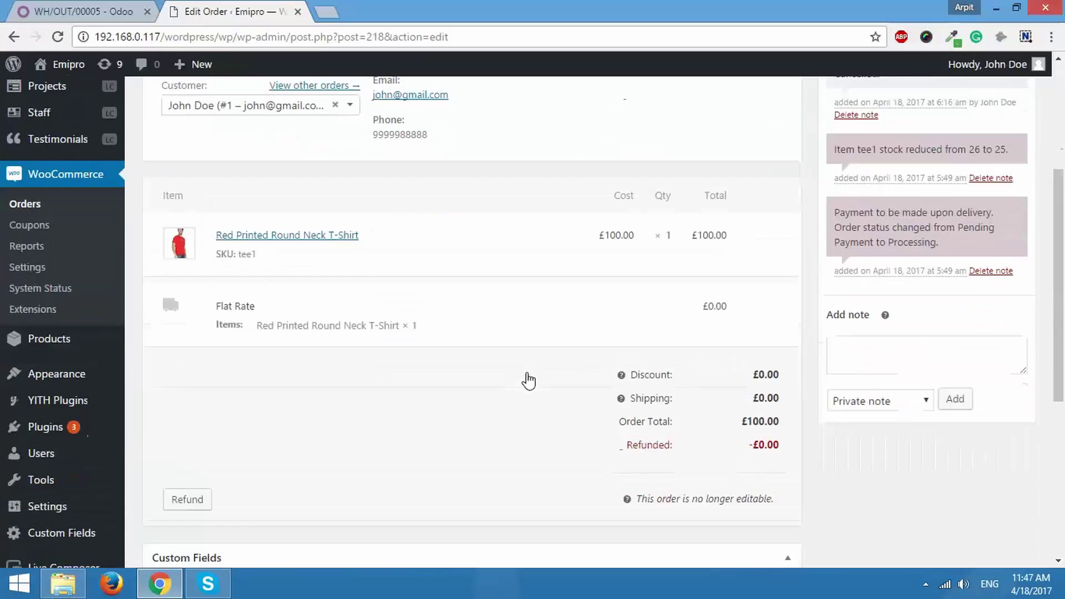
pyautogui.scroll(2, 516, 370)
pyautogui.scroll(2, 509, 367)
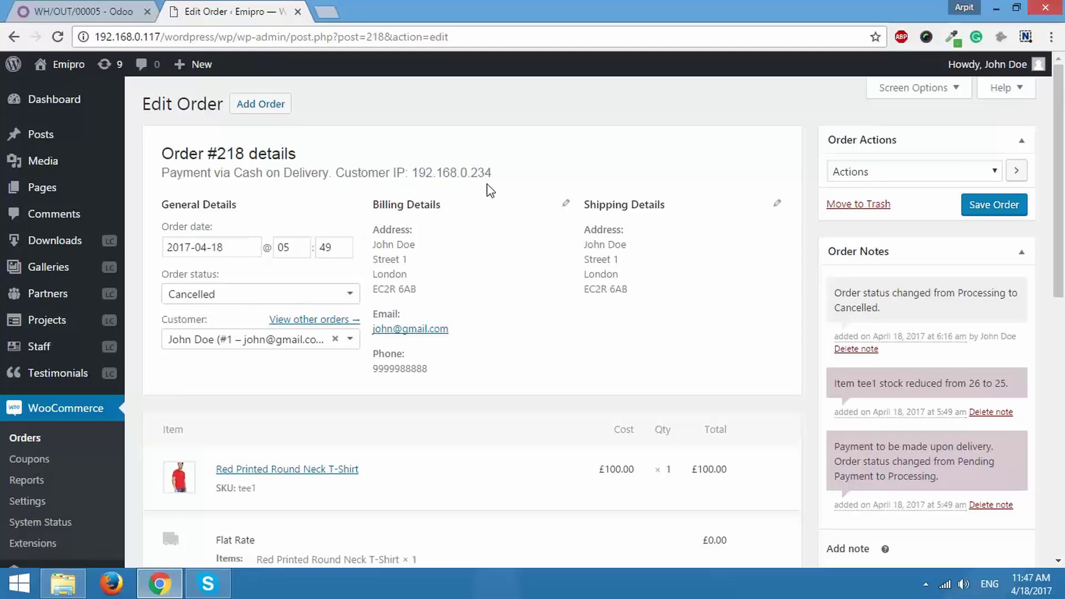
pyautogui.click(78, 6)
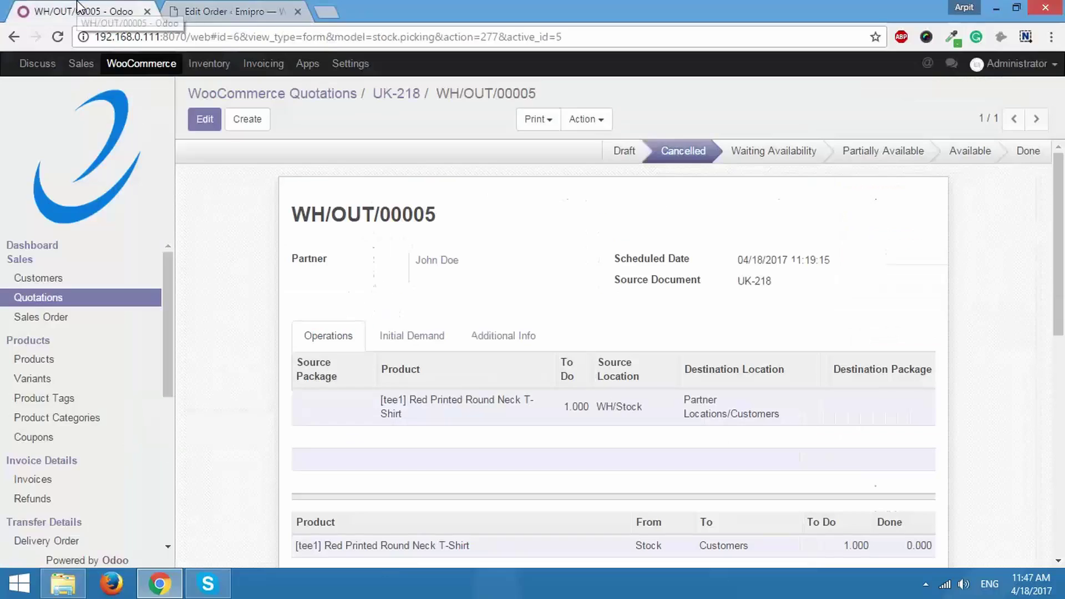
# Step: Open the Paid £360.00 invoice INV/2017/0003 from sales order UK-217
pyautogui.click(81, 324)
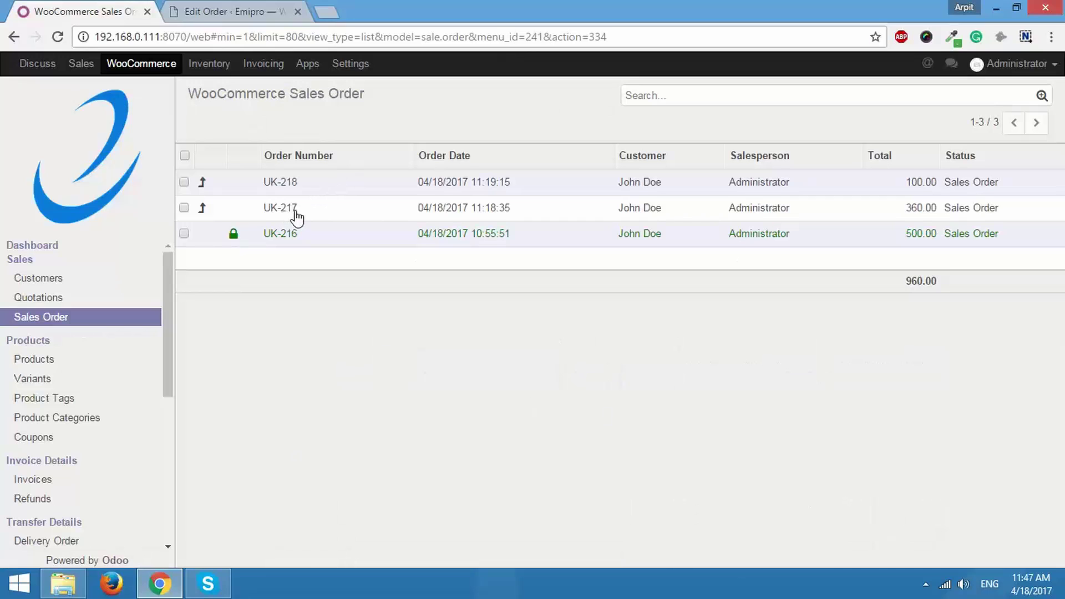
pyautogui.click(322, 215)
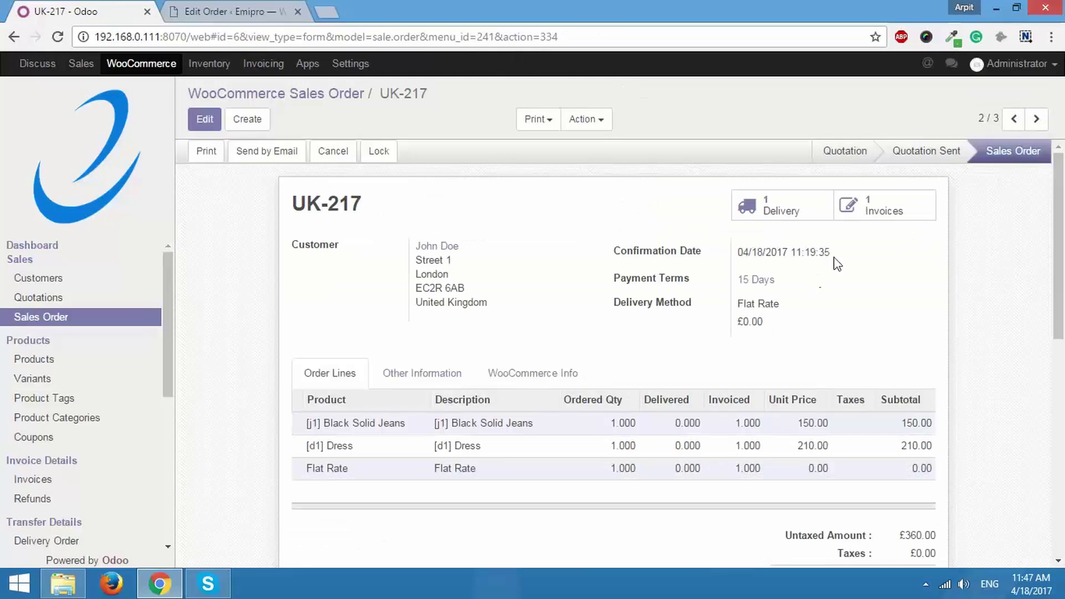
pyautogui.click(886, 213)
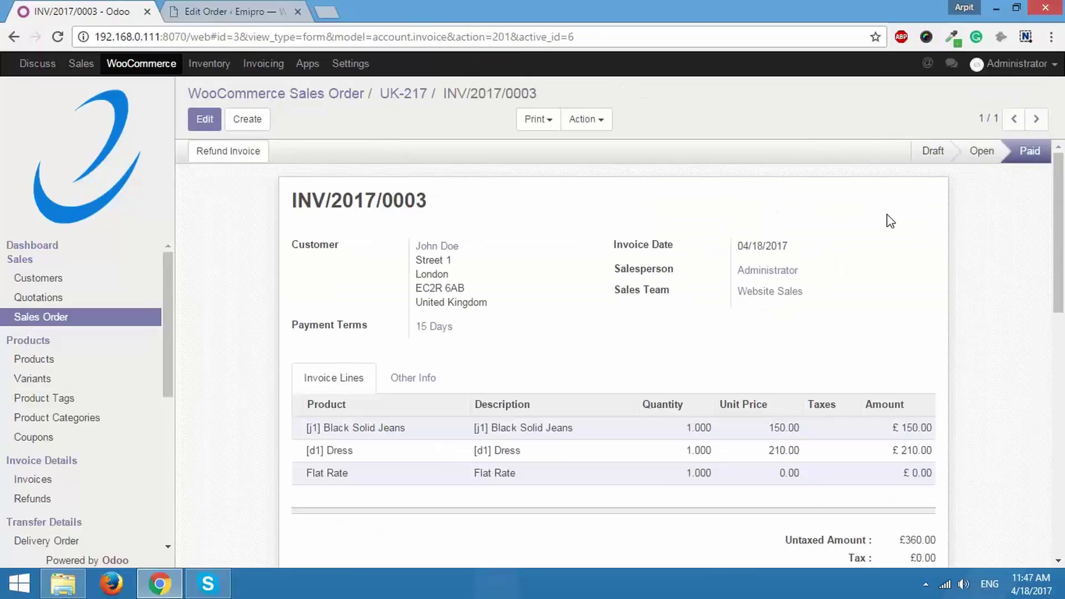
pyautogui.scroll(-2, 888, 219)
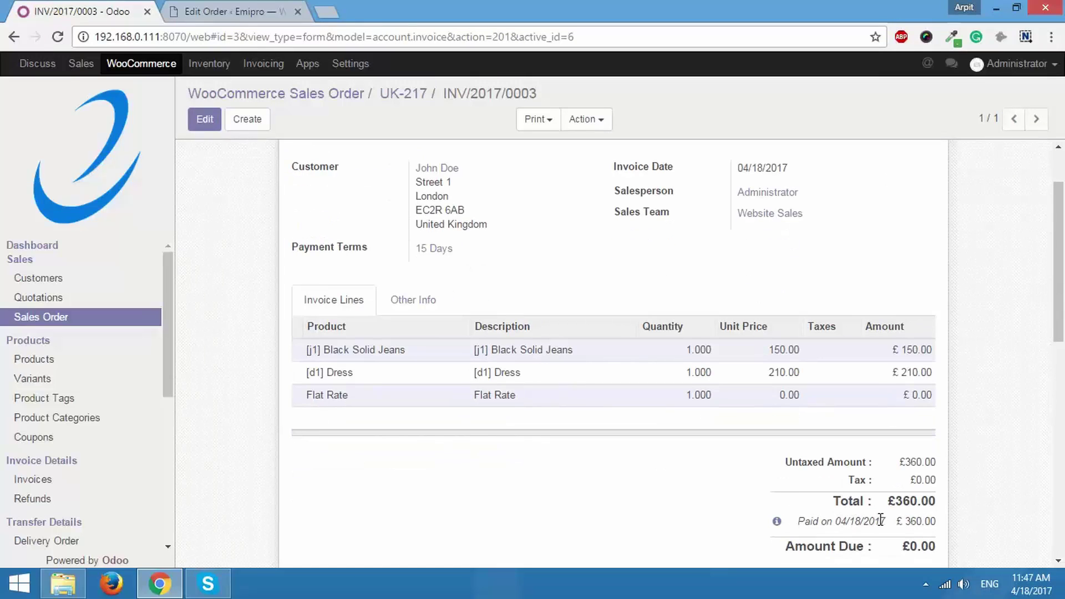
pyautogui.scroll(2, 654, 355)
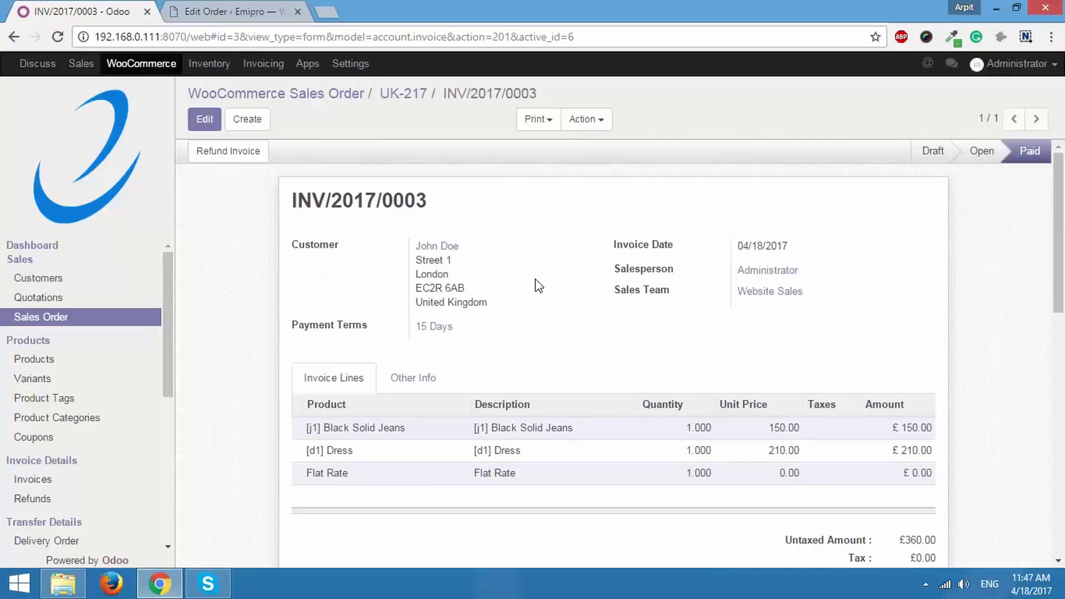
# Step: Create and open a draft £360.00 refund of INV/2017/0003 with reason 'Improper Size'
pyautogui.click(246, 160)
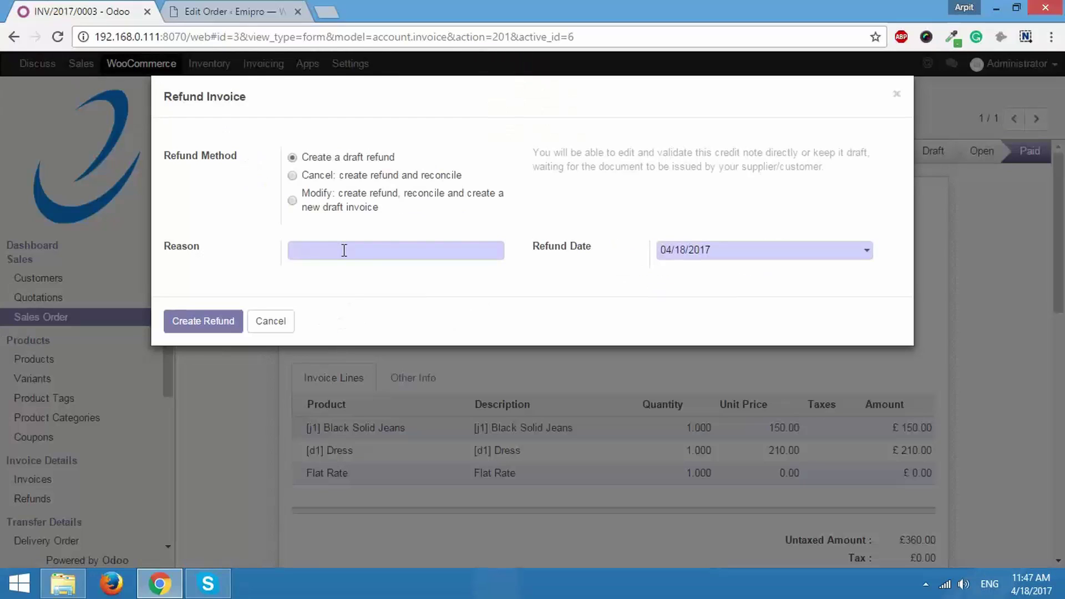
pyautogui.write('Improper Size')
pyautogui.click(208, 323)
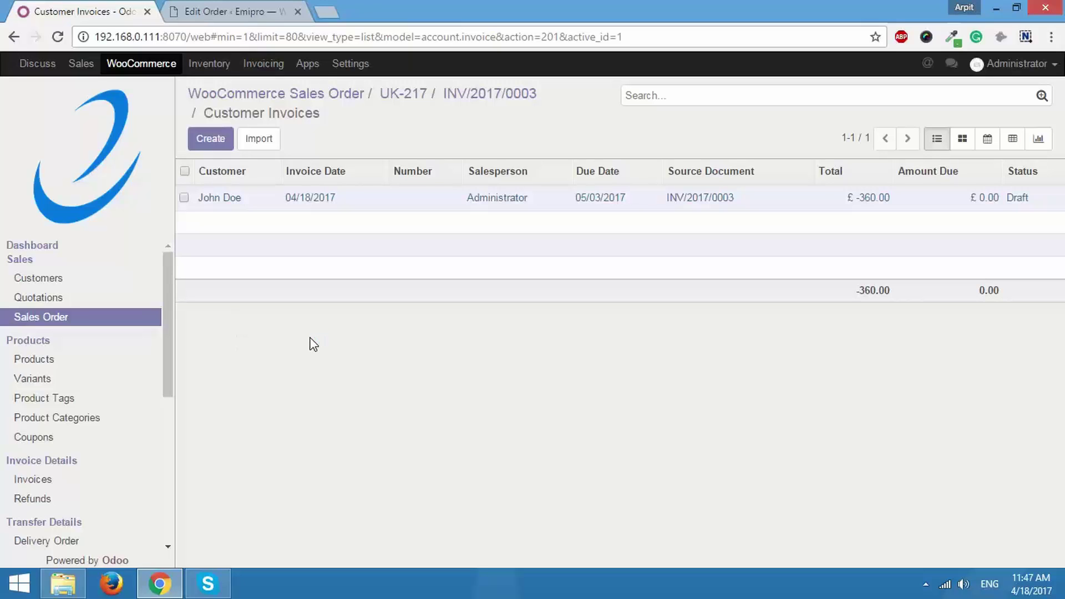
pyautogui.click(380, 212)
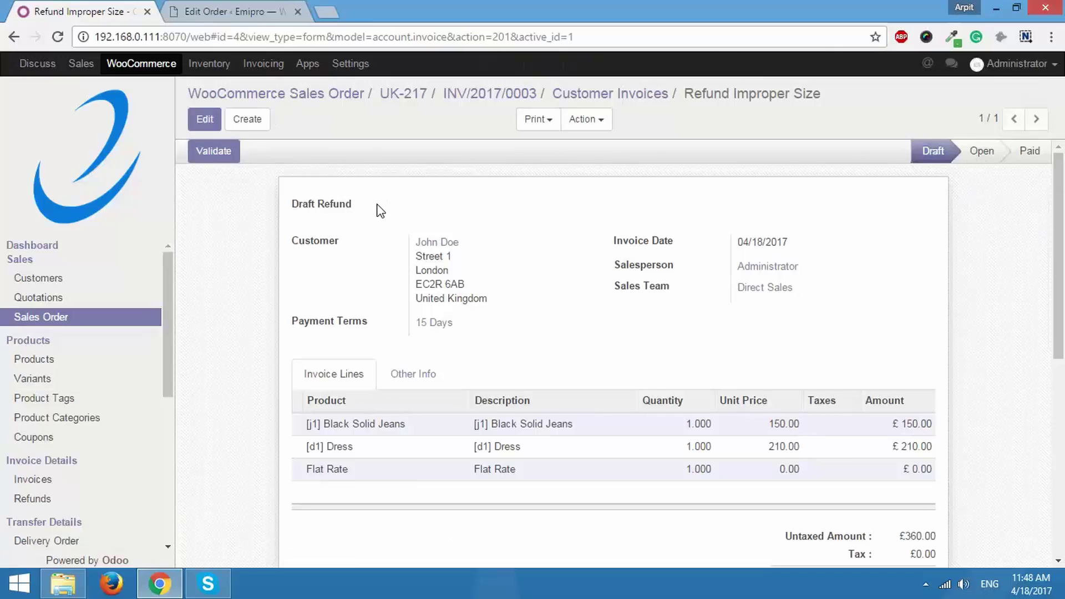
# Step: Validate refund INV/2017/0004, pay its £360.00 from Bank (GBP), and push it to WooCommerce
pyautogui.click(232, 154)
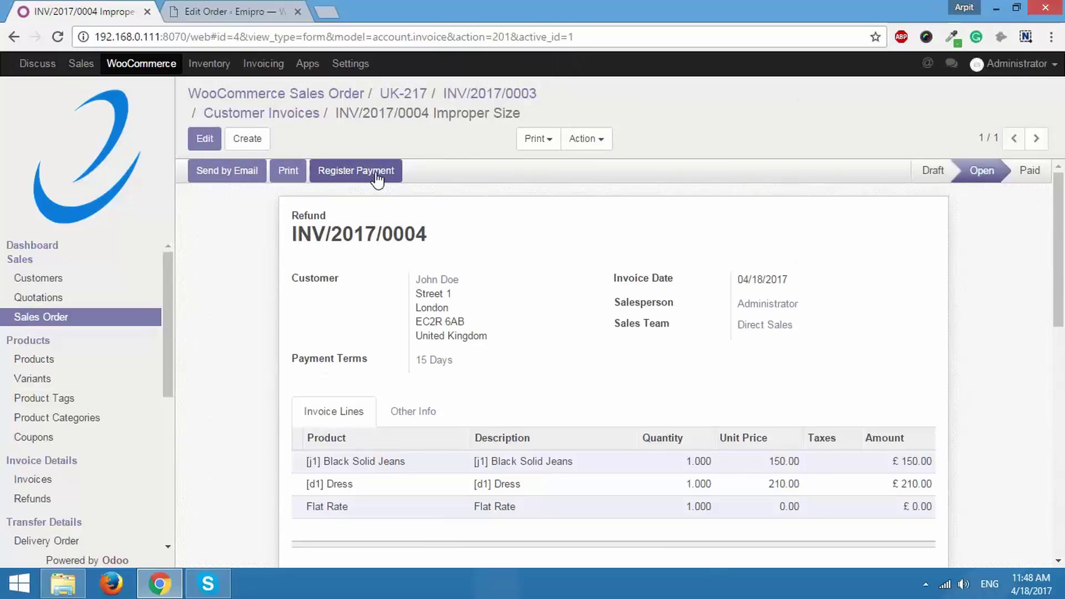
pyautogui.click(376, 177)
pyautogui.click(384, 151)
pyautogui.click(363, 185)
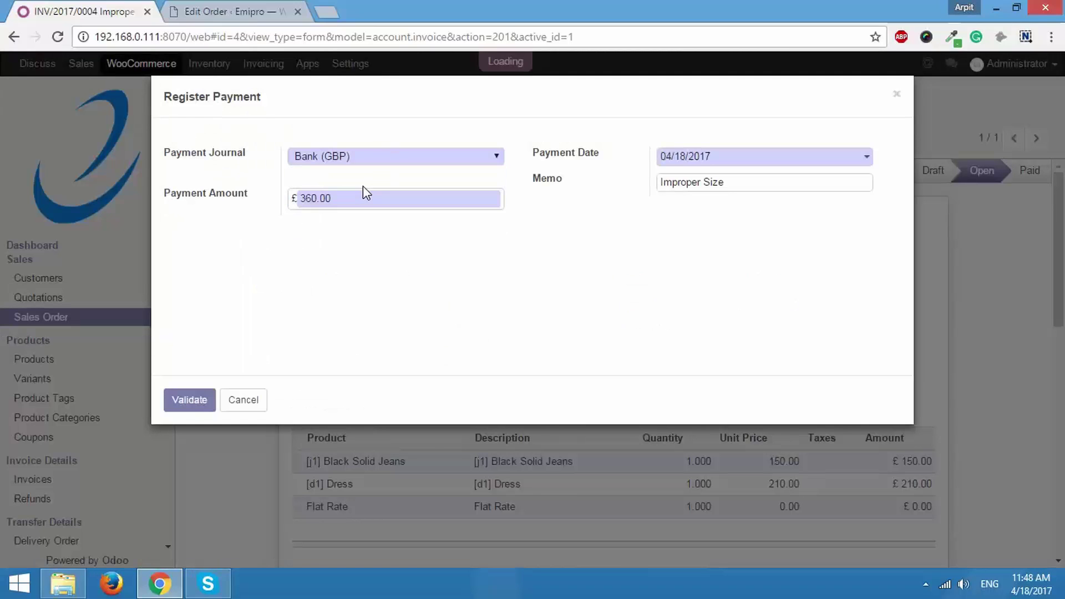
pyautogui.click(189, 400)
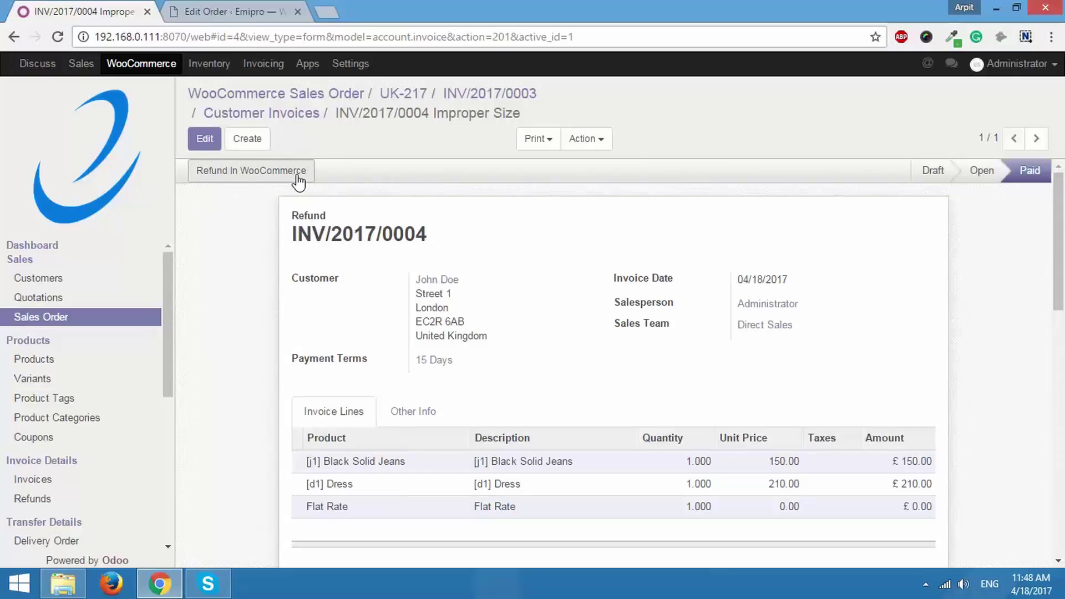
pyautogui.click(255, 182)
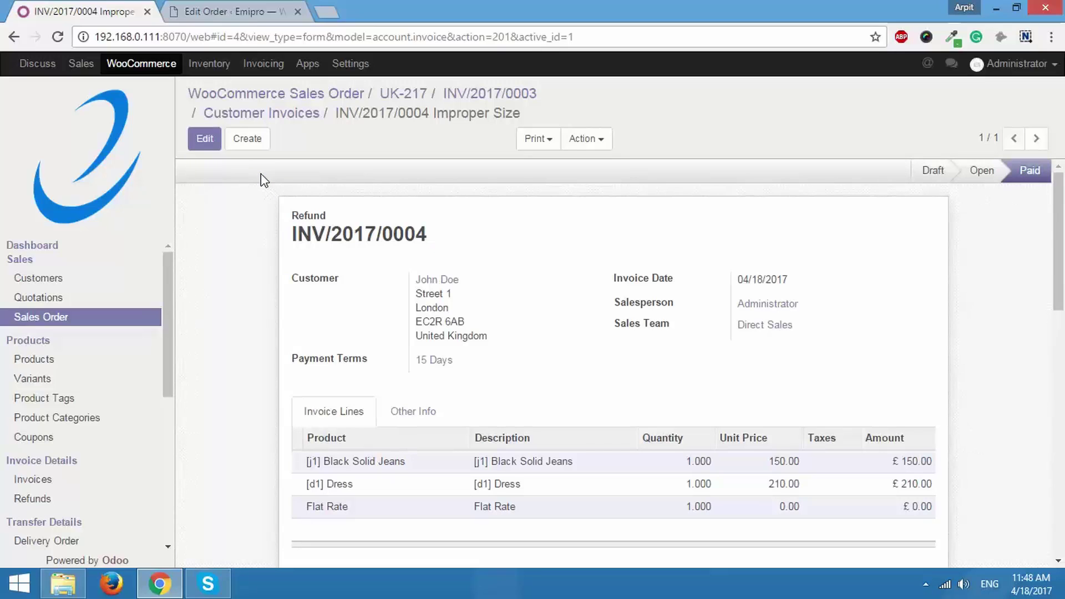
pyautogui.click(240, 5)
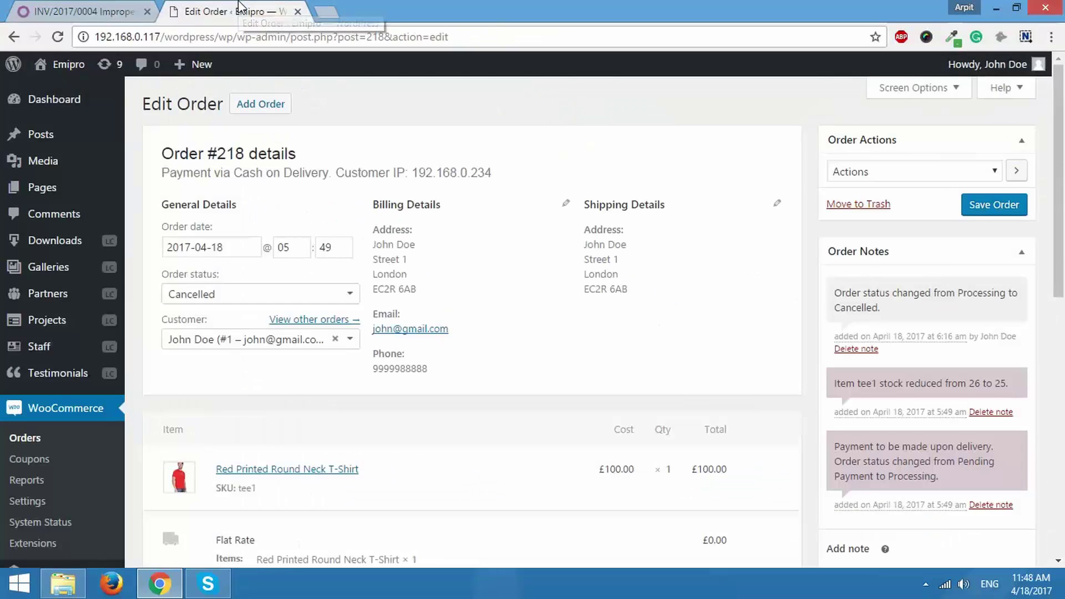
# Step: Check WooCommerce order #217 shows Refund #219 for Improper Size at -£360.00
pyautogui.click(65, 407)
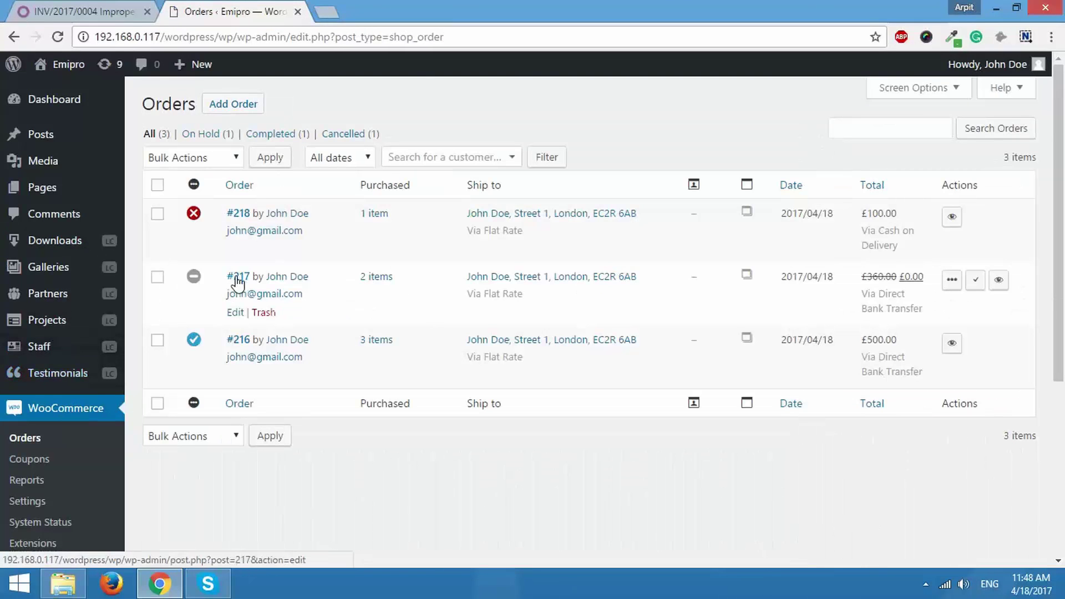
pyautogui.click(238, 277)
pyautogui.scroll(-5, 348, 344)
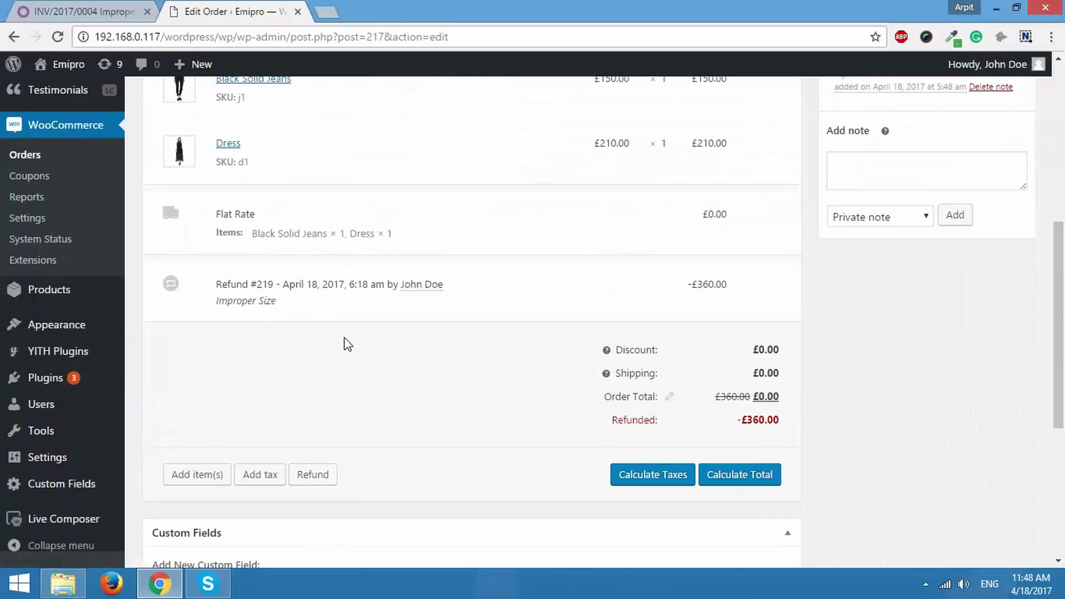